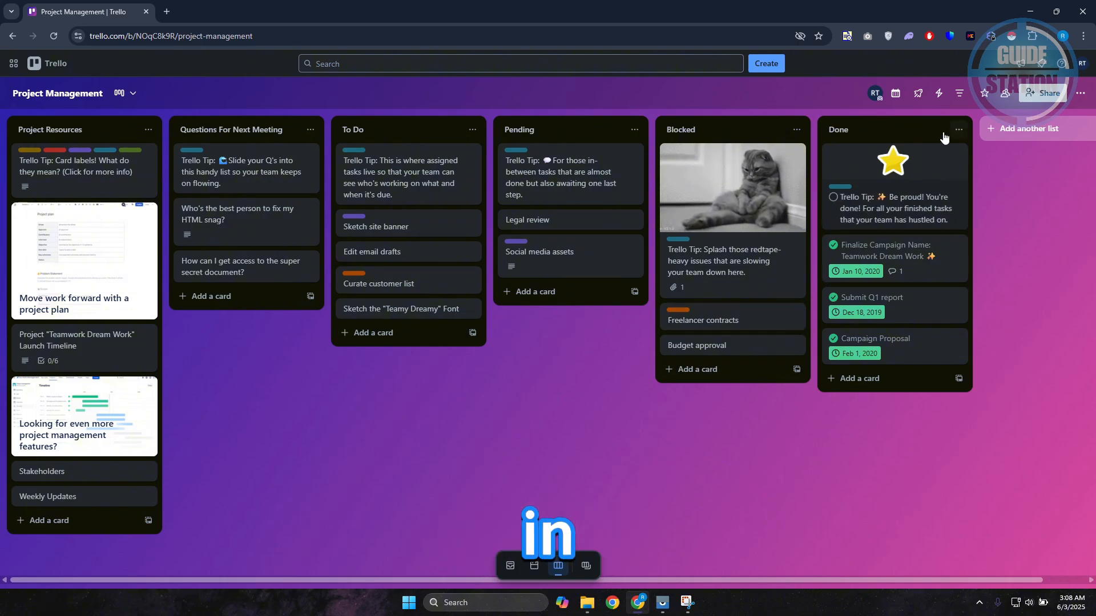
- Search the Project Management board's Power-Ups directory for "GOOGLE CALENDAR"
left_click(918, 94)
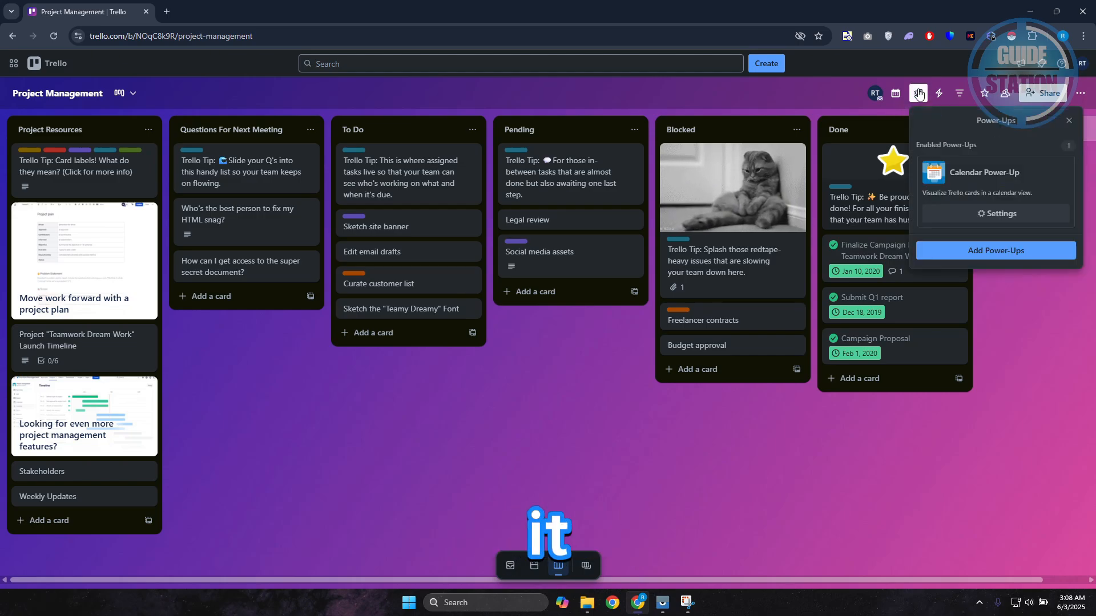
left_click(960, 257)
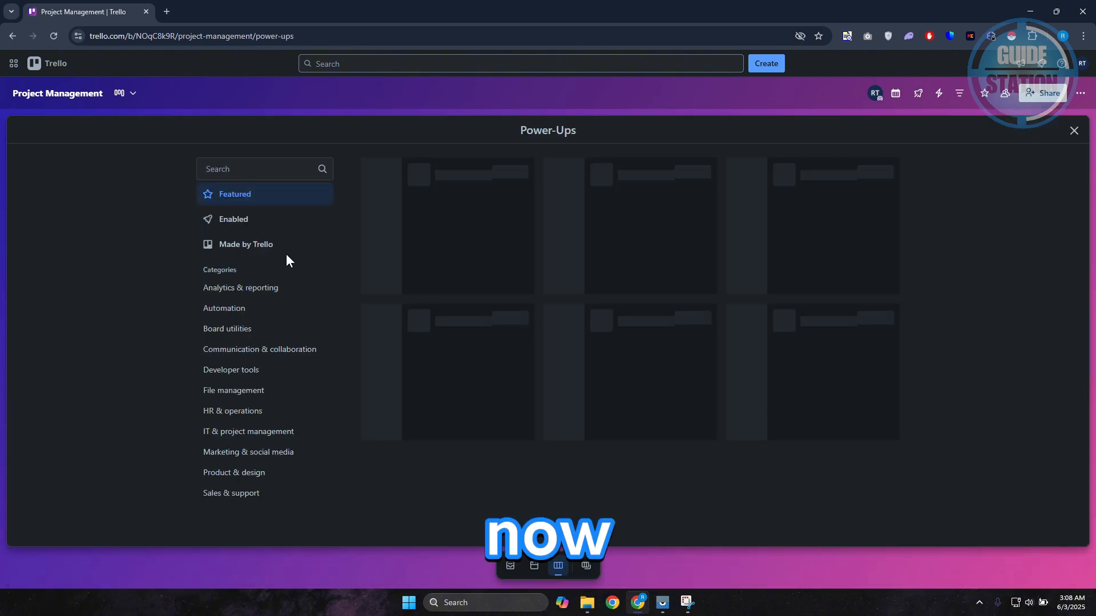
left_click(254, 171)
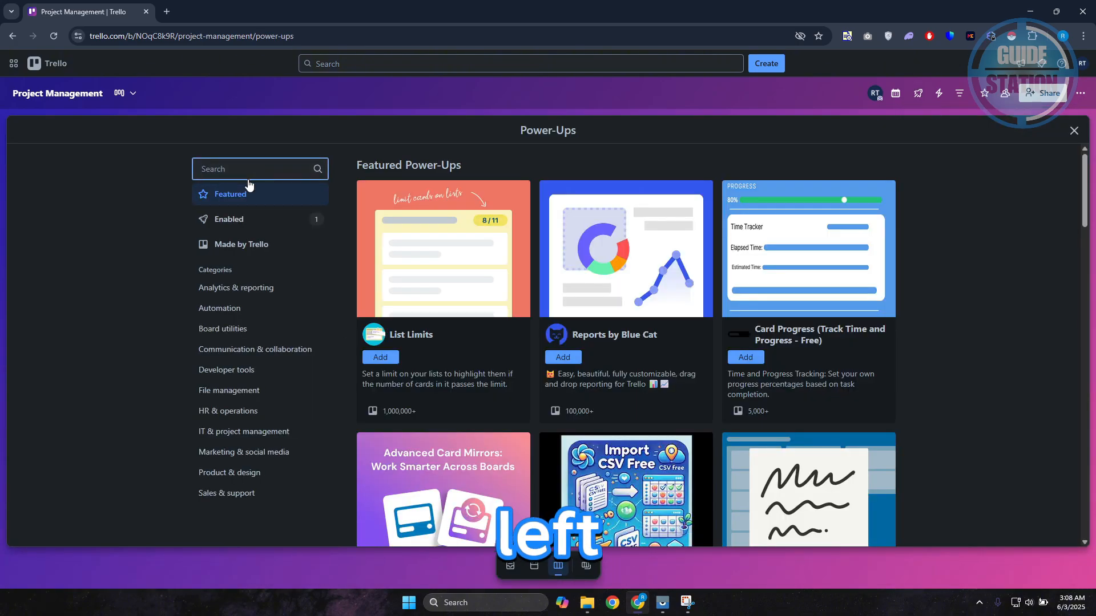
type("GOOGLE ")
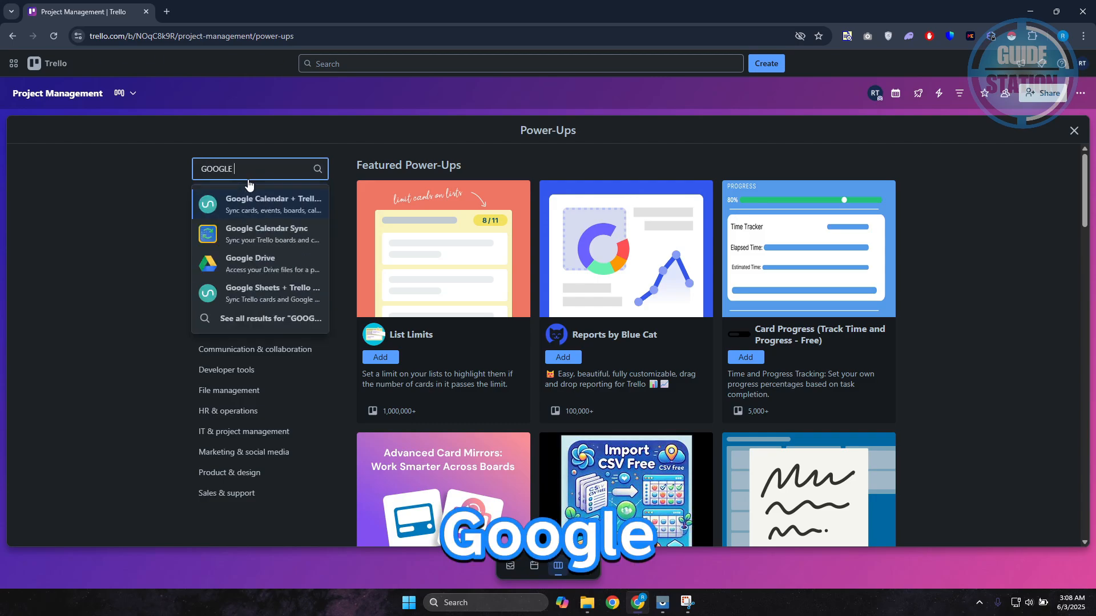
type("CALENDAR")
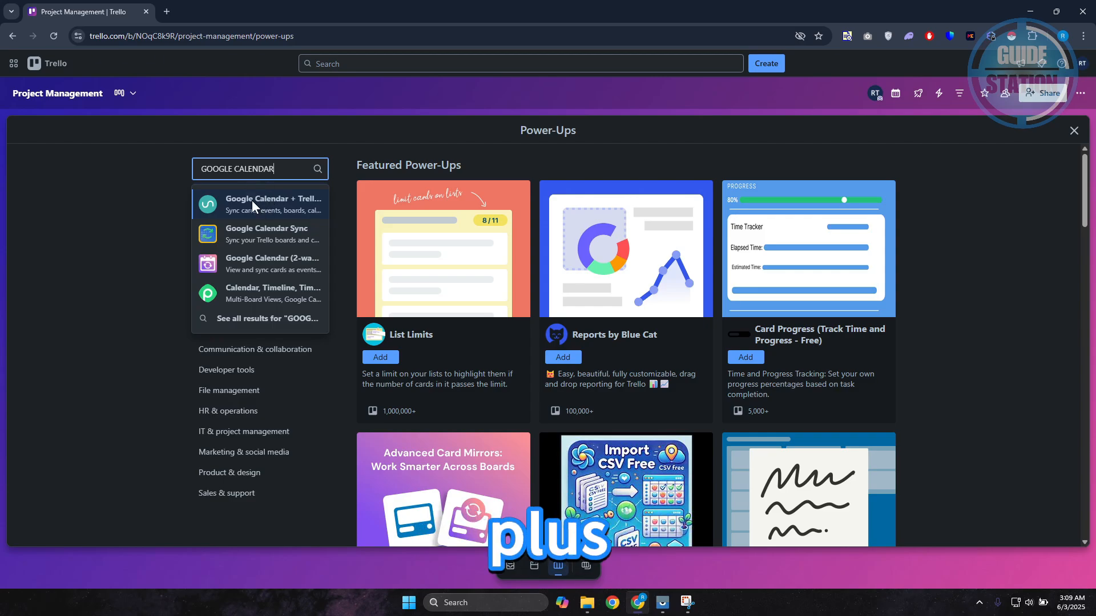
- Add Unito's Google Calendar + Trello Two-Way Sync Power-Up to the board and accept its access terms
left_click(252, 200)
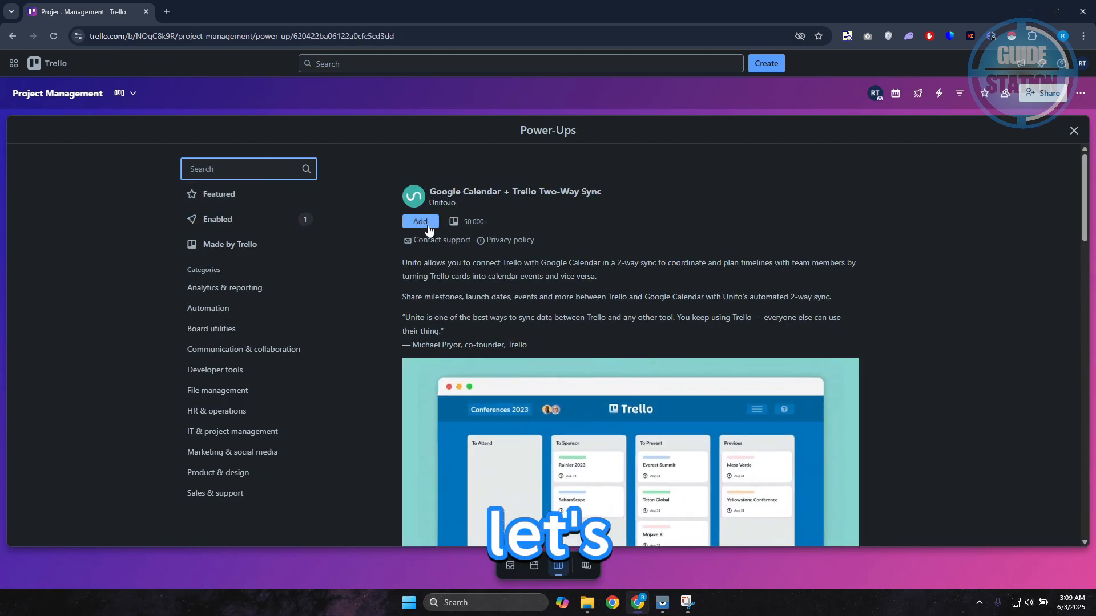
left_click(421, 224)
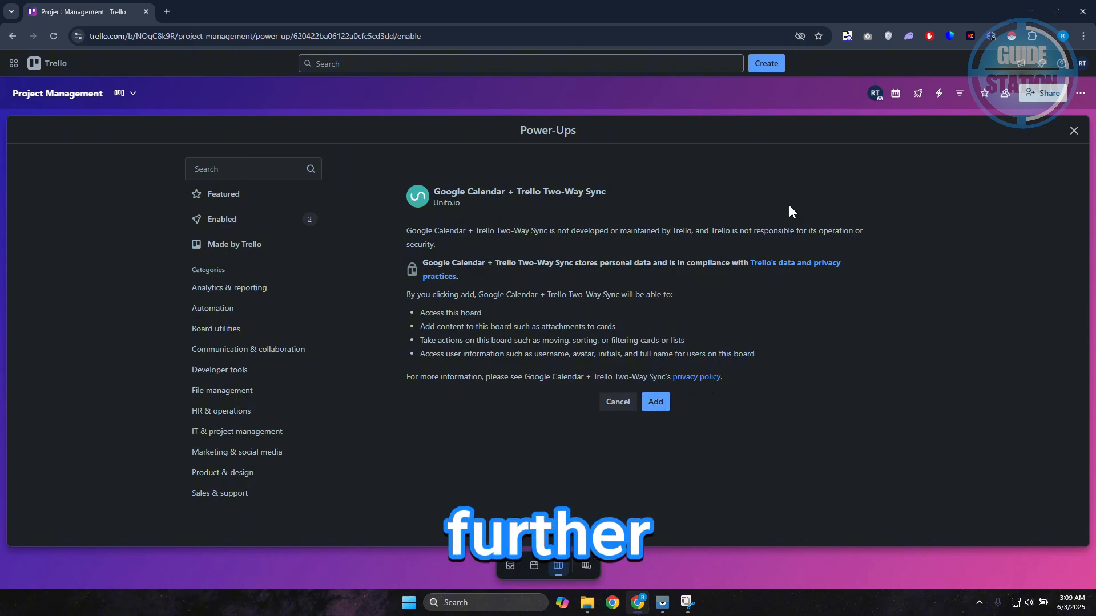
left_click(652, 401)
- Review the sync Power-Up's description and reopen its details from the enabled Power-Ups
scroll(518, 268, "down", 8)
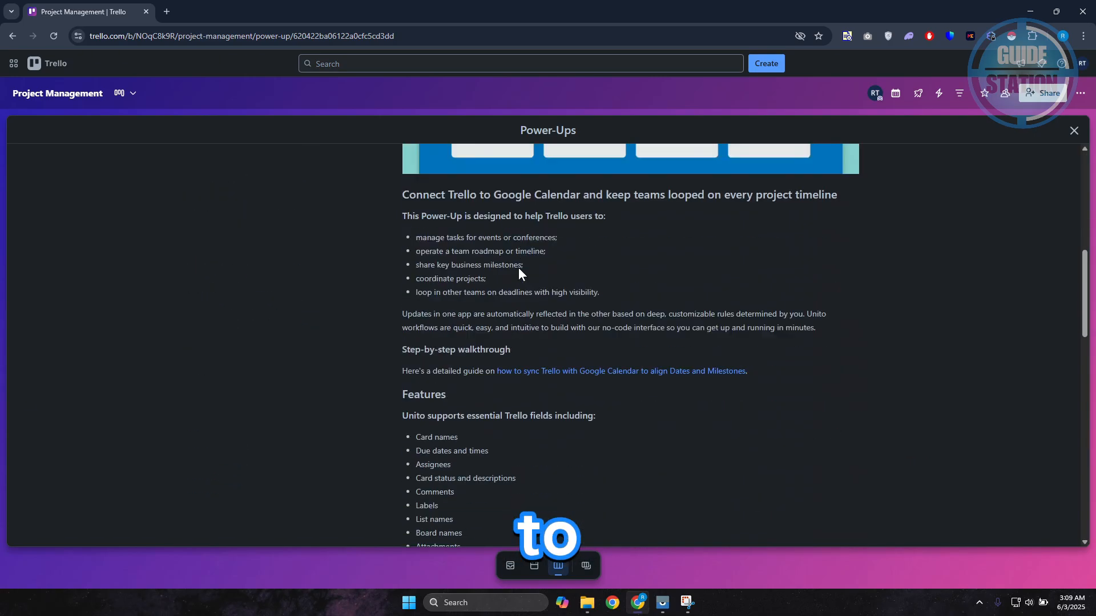
scroll(518, 269, "down", 15)
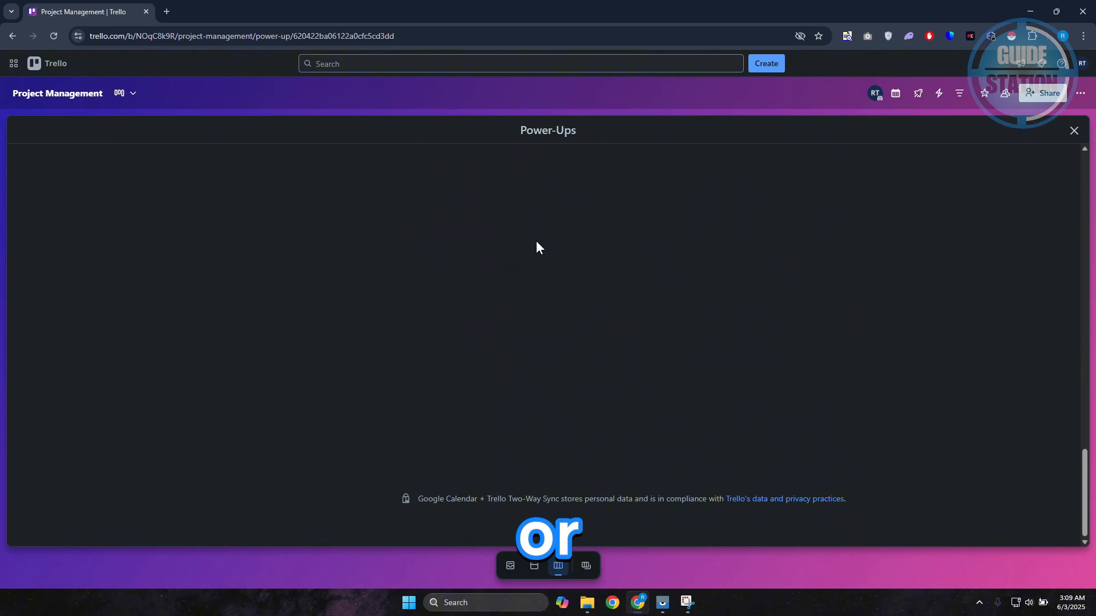
scroll(538, 234, "up", 20)
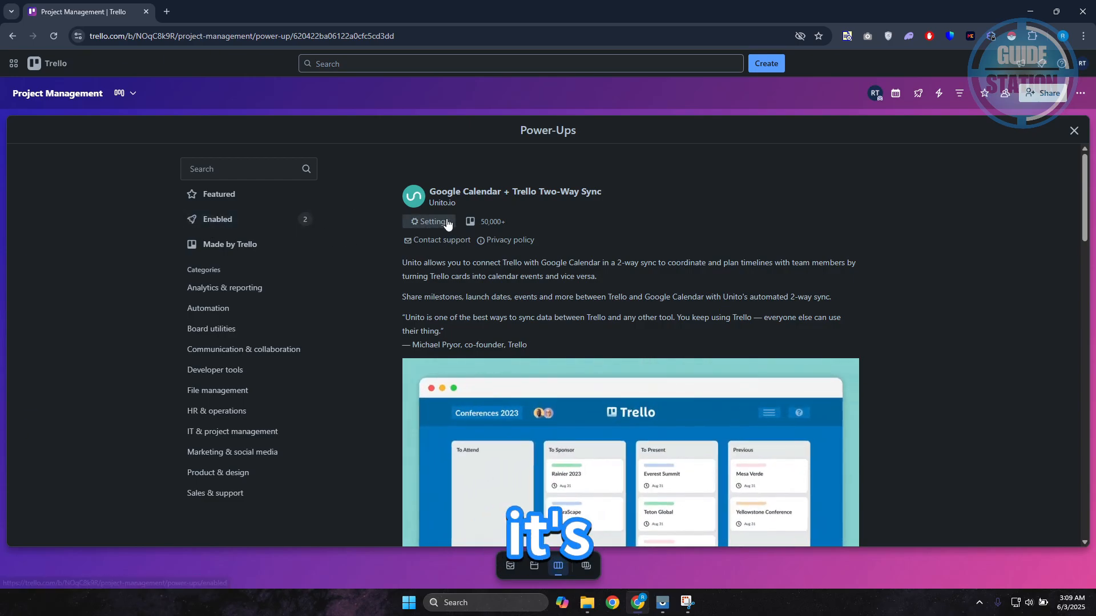
left_click(303, 219)
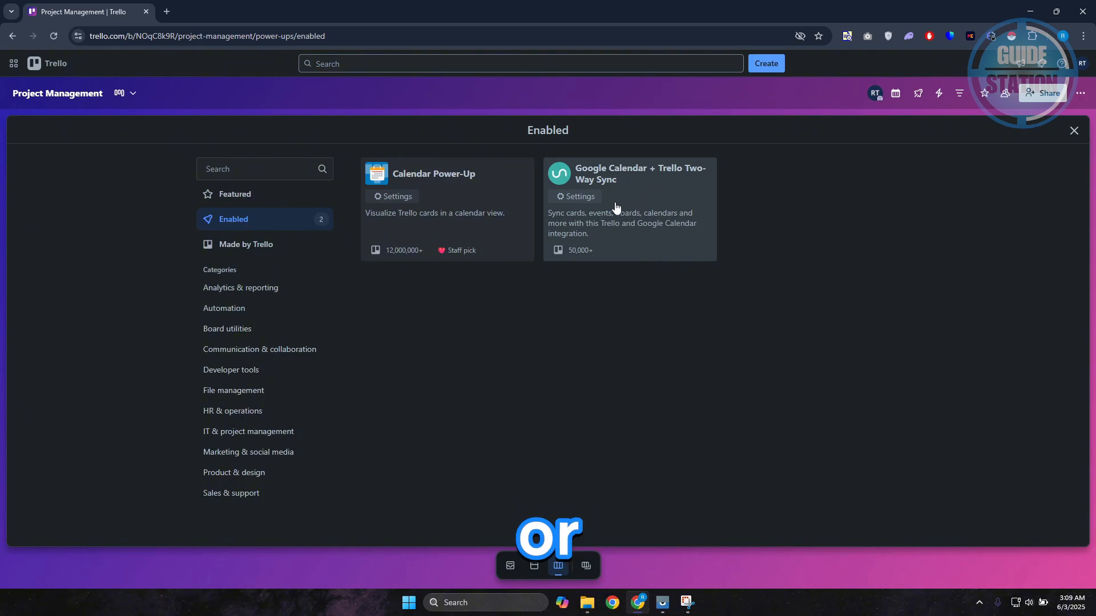
left_click(651, 200)
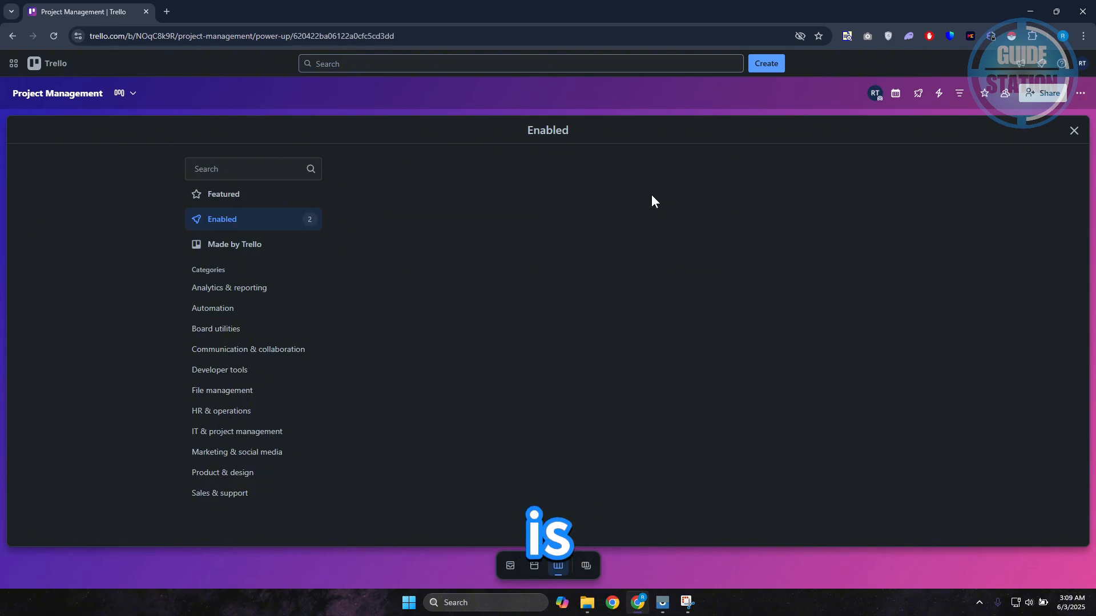
left_click(435, 222)
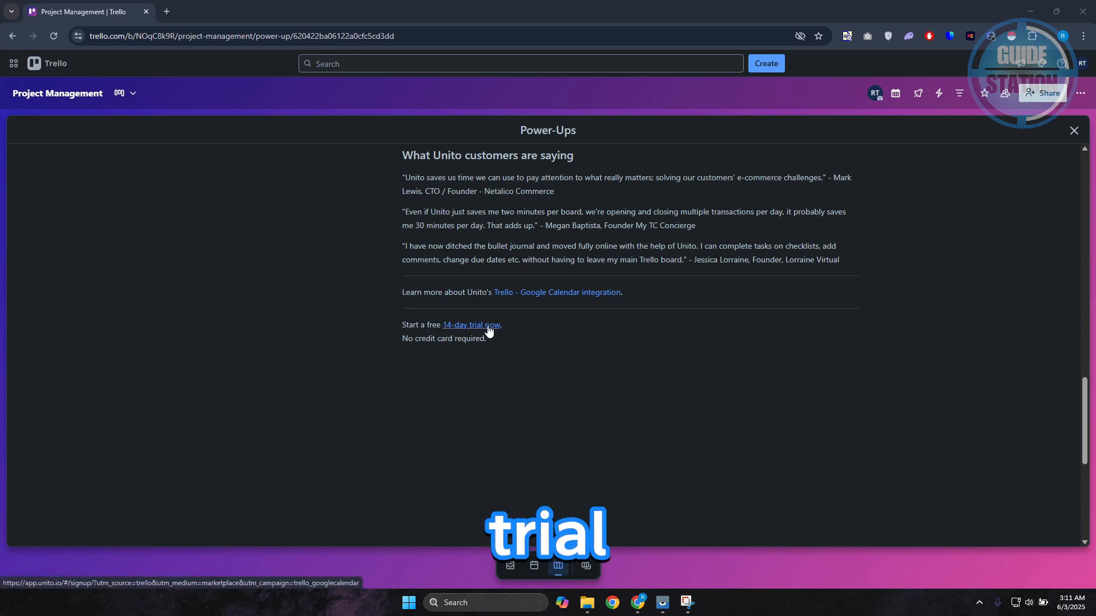
- Start Unito's free 14-day trial from the link in the Power-Up's description
scroll(479, 320, "up", 15)
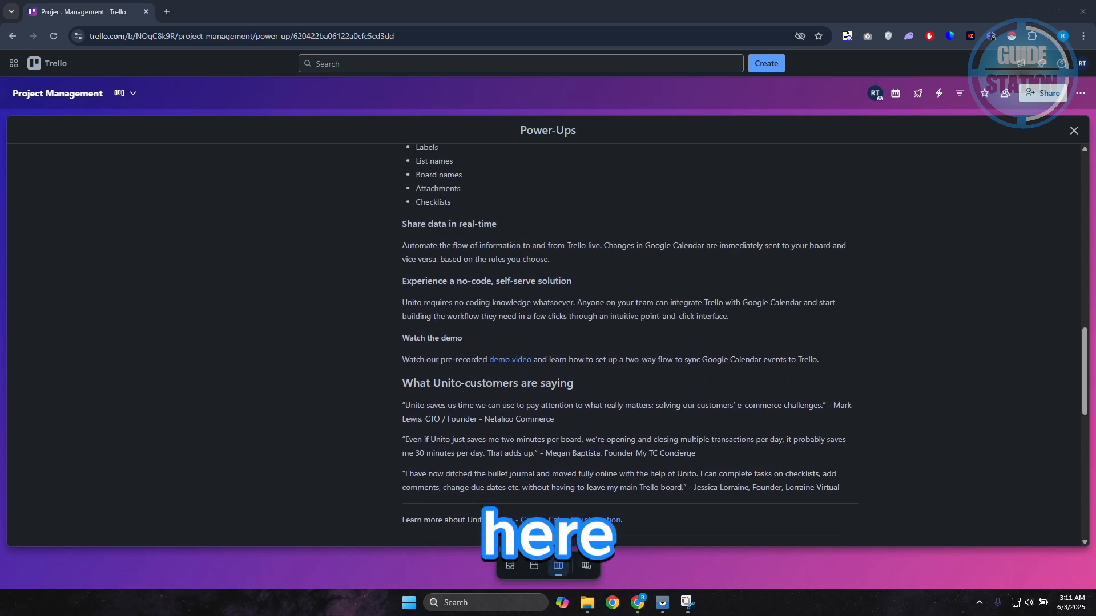
scroll(428, 440, "down", 15)
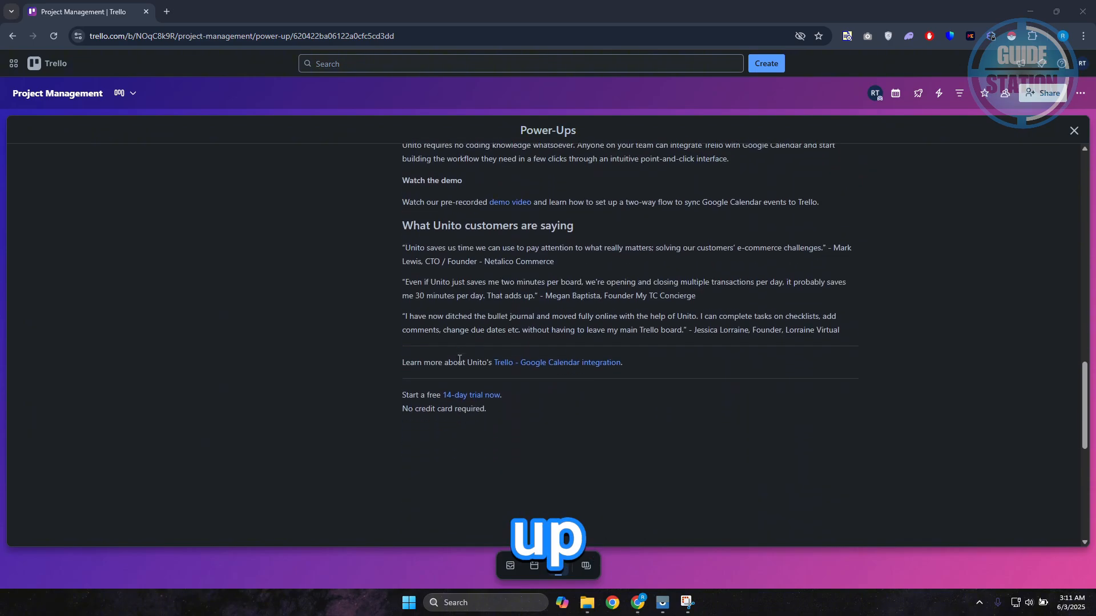
left_click(477, 452)
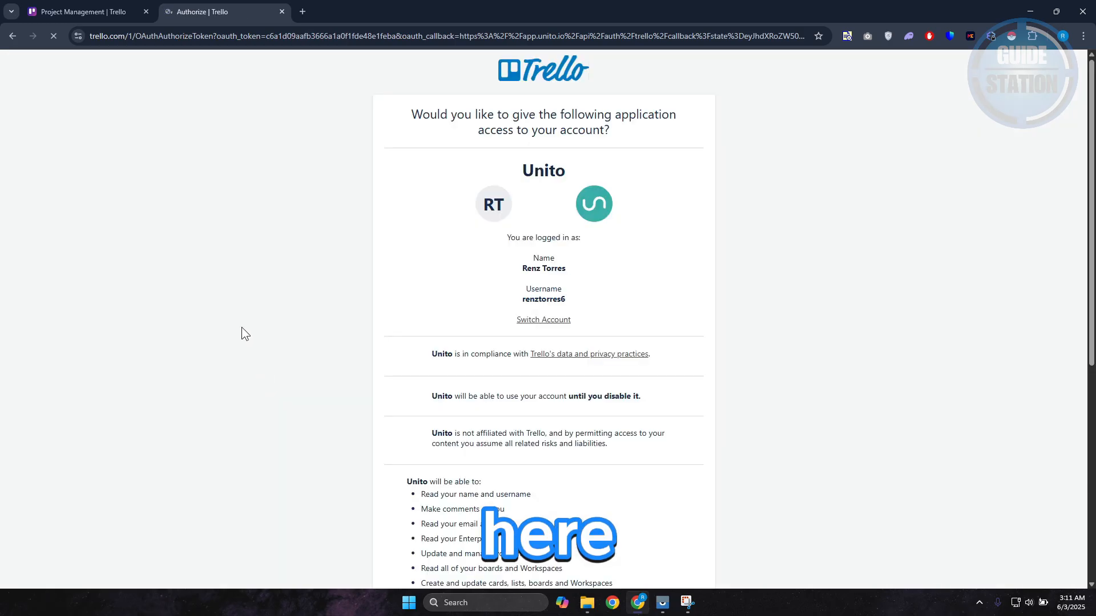
- Review the permissions Unito requests and allow it access to the Trello account
scroll(271, 271, "down", 6)
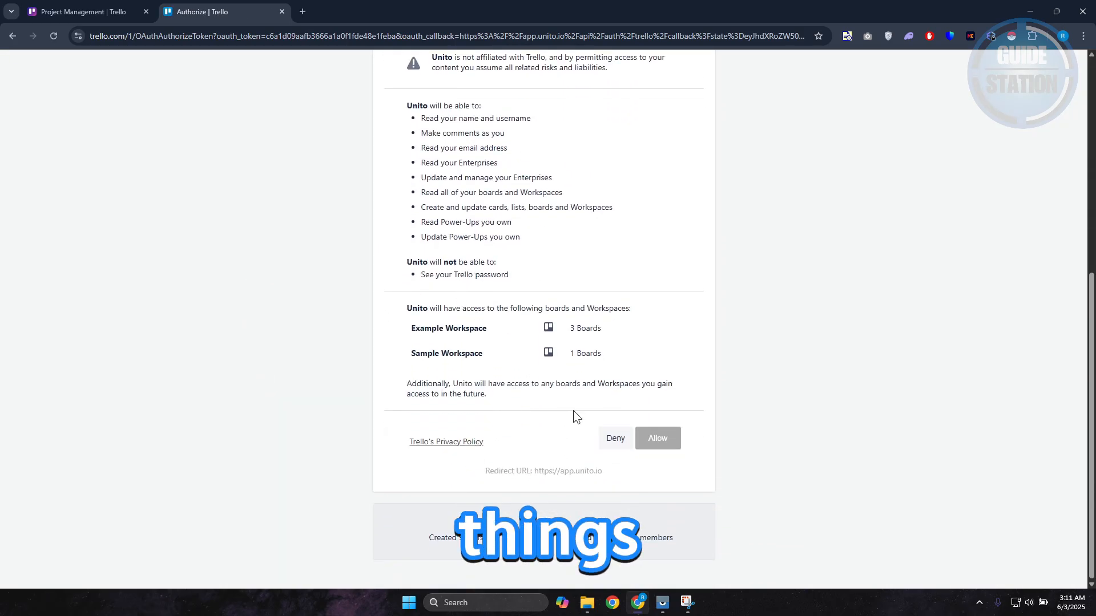
scroll(574, 418, "up", 6)
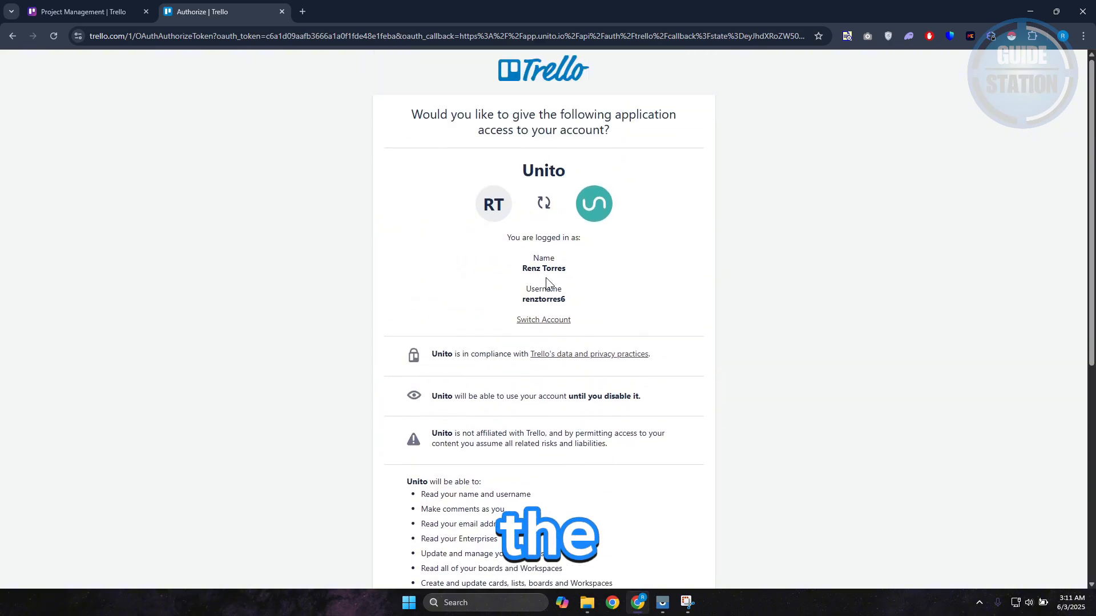
scroll(434, 400, "down", 6)
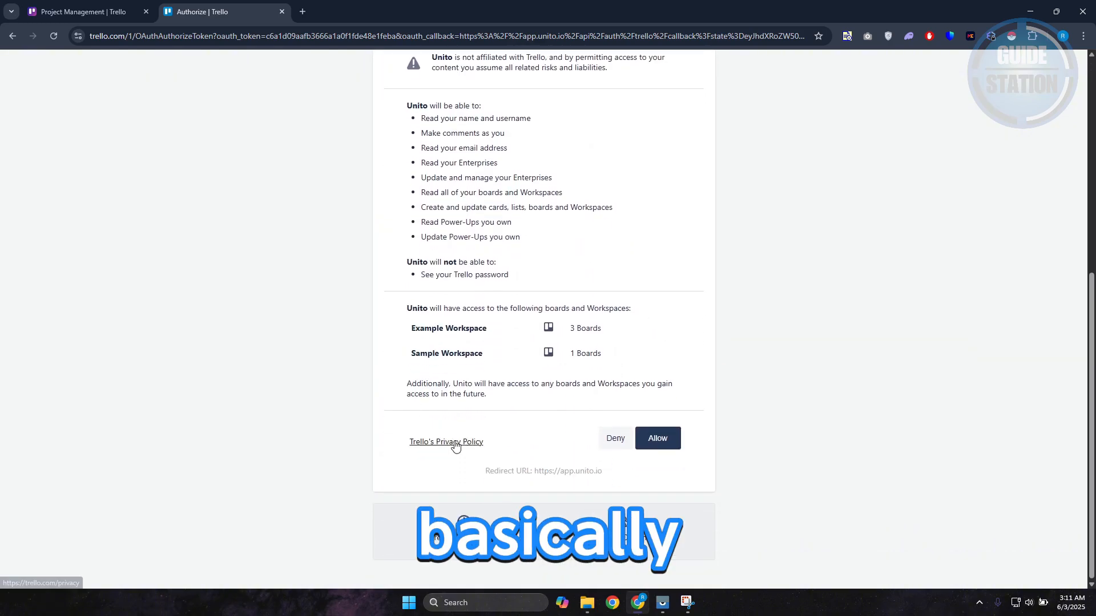
left_click(655, 439)
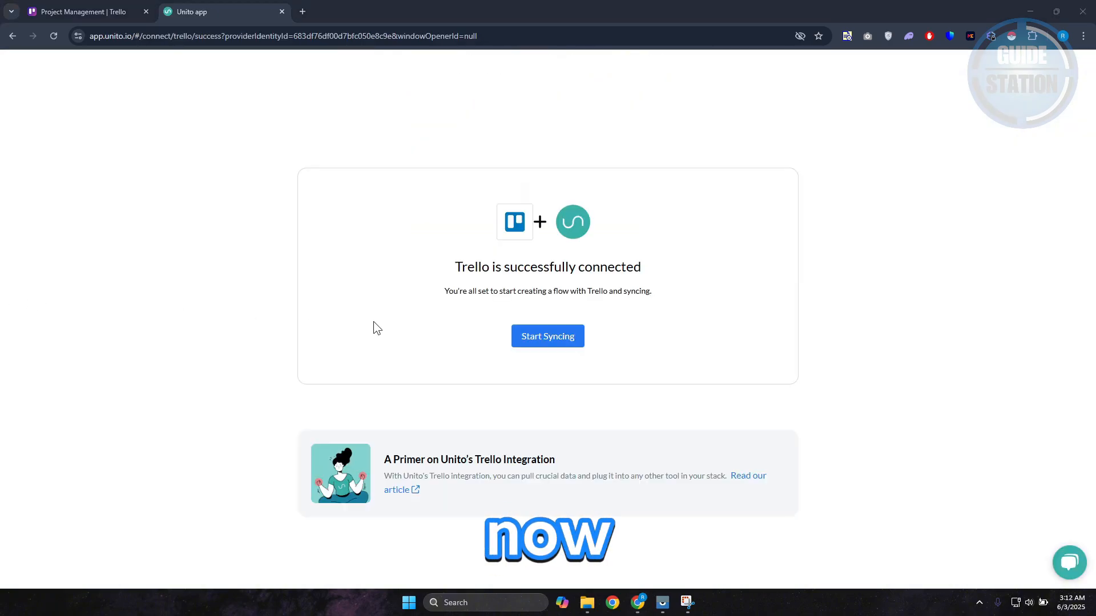
- Start a new Unito flow and set its first tool to Trello with the Project Management board
left_click(560, 344)
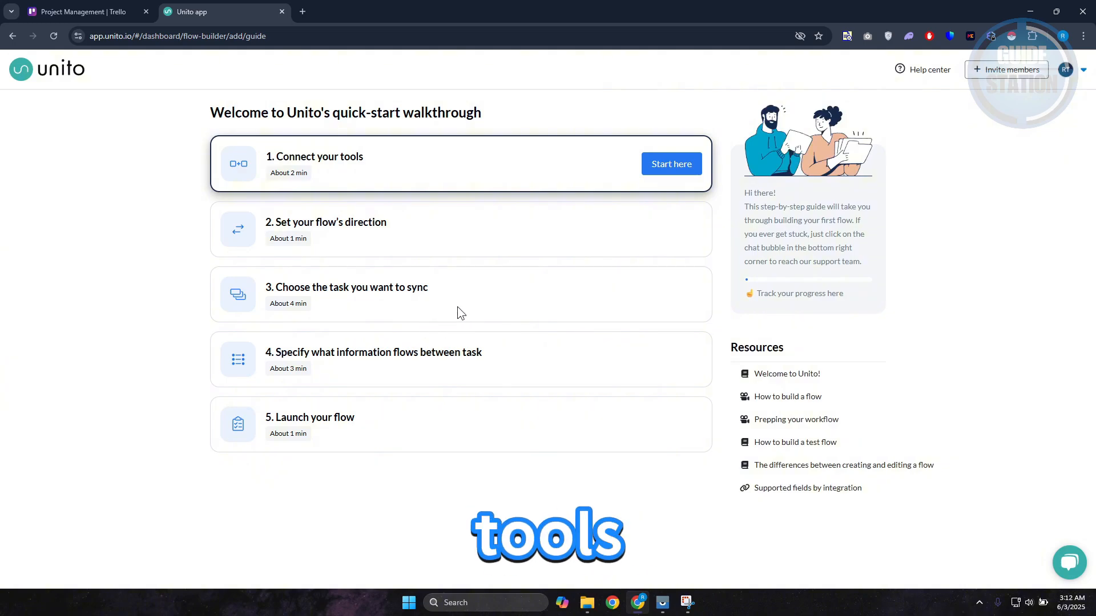
left_click(666, 166)
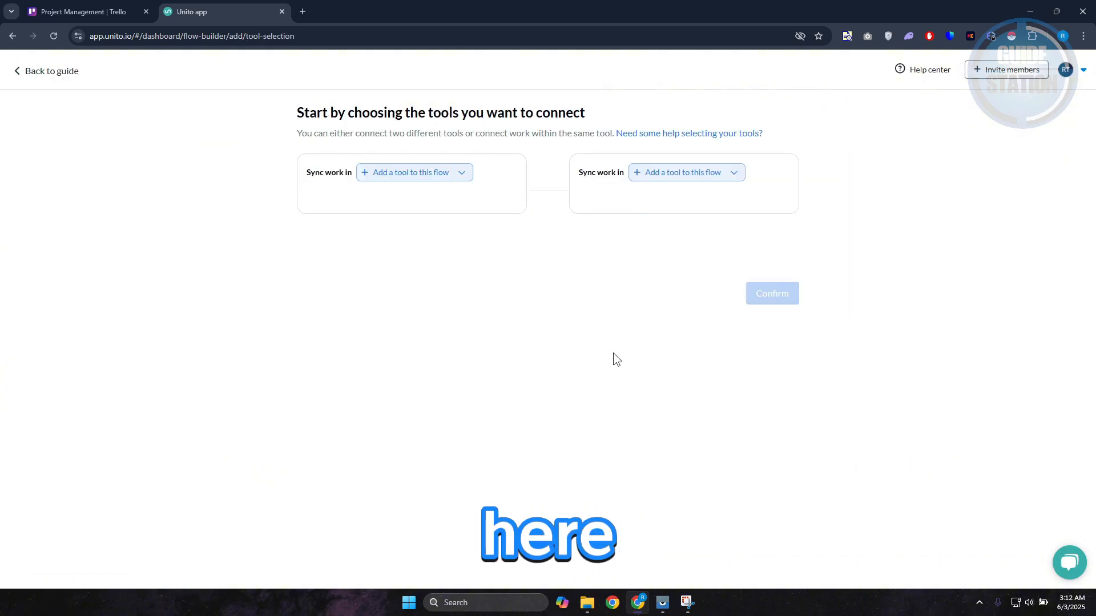
left_click(465, 177)
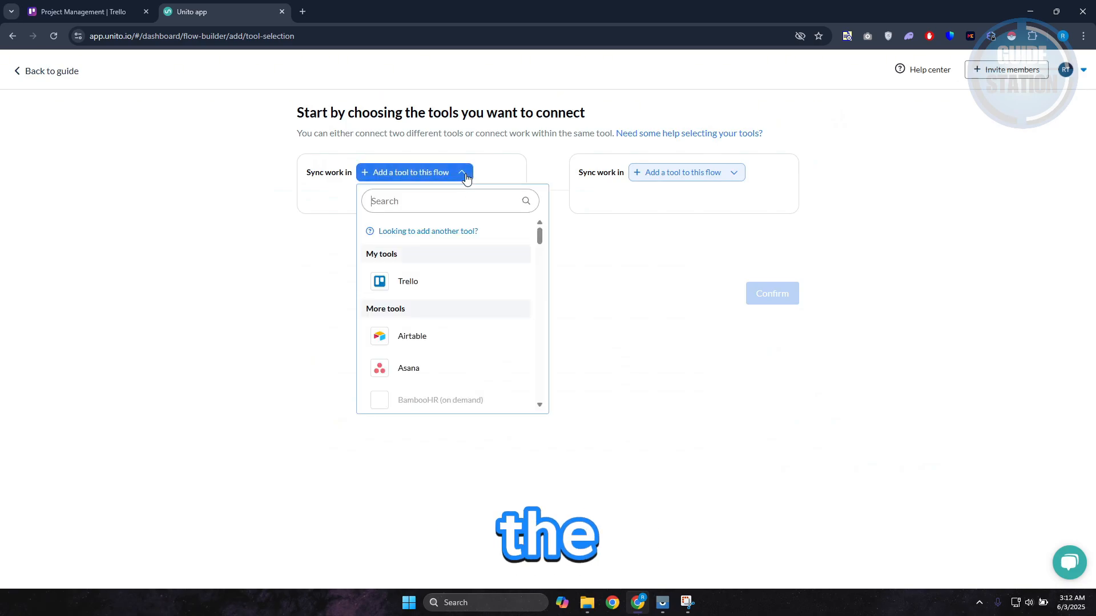
left_click(436, 288)
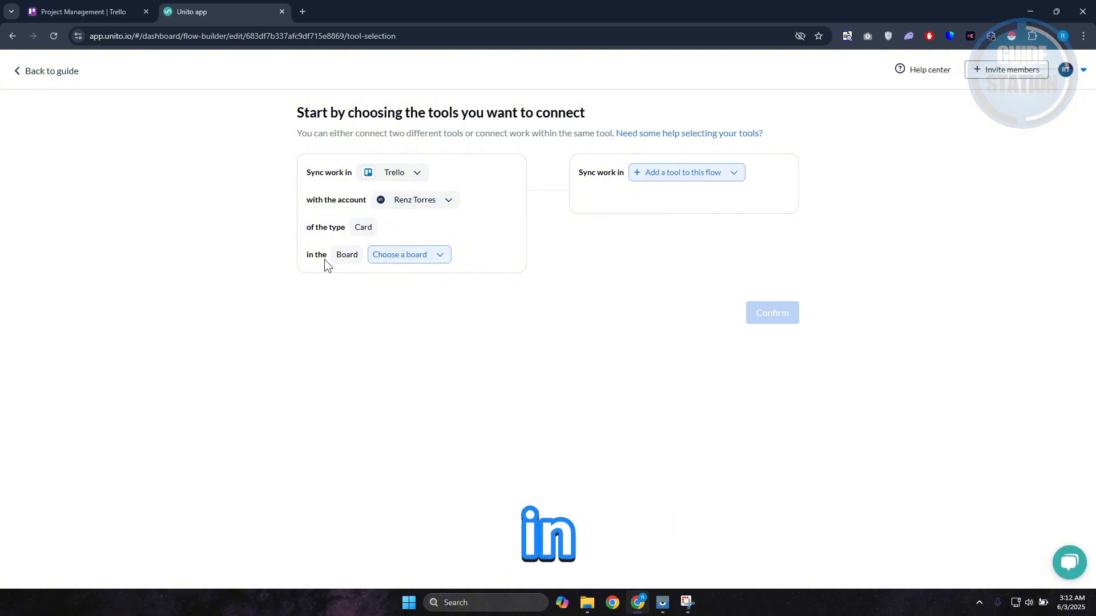
left_click(433, 254)
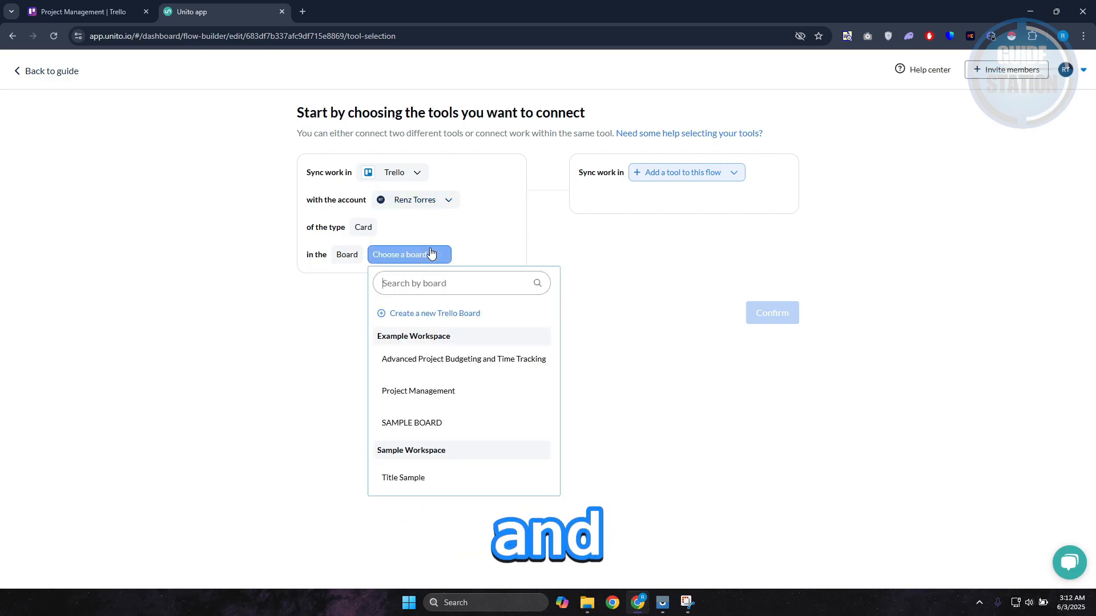
left_click(483, 395)
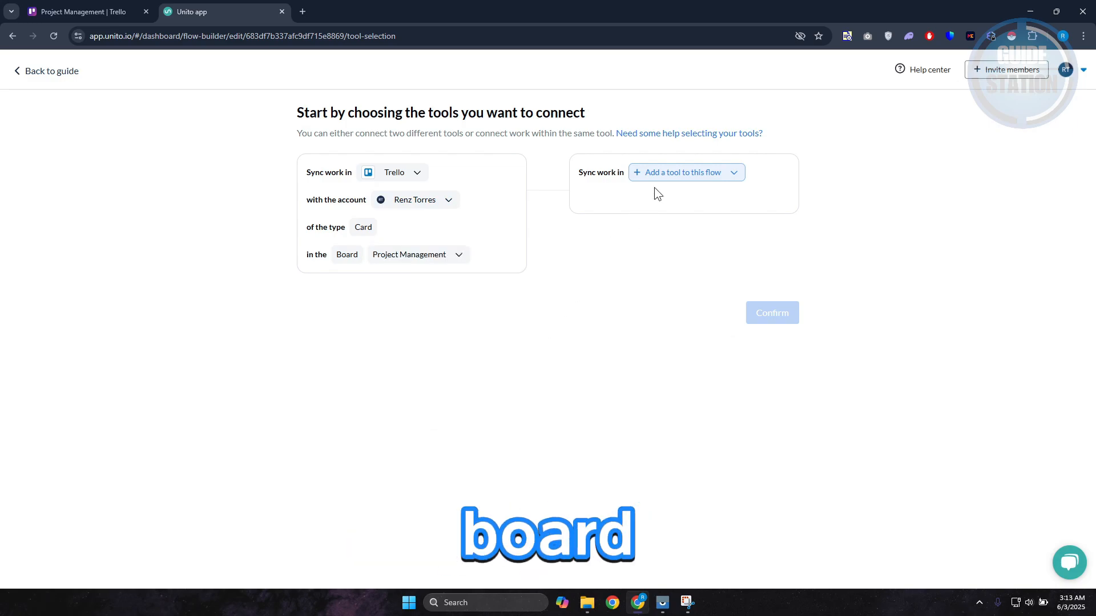
- Add Google Calendar as the second tool of the flow
left_click(700, 173)
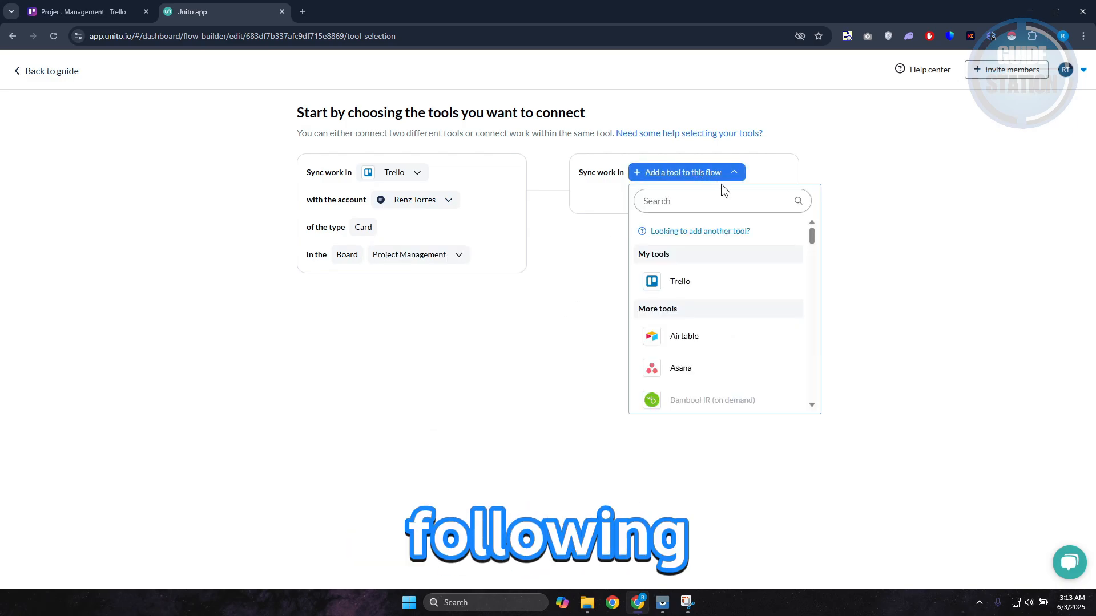
scroll(717, 318, "down", 3)
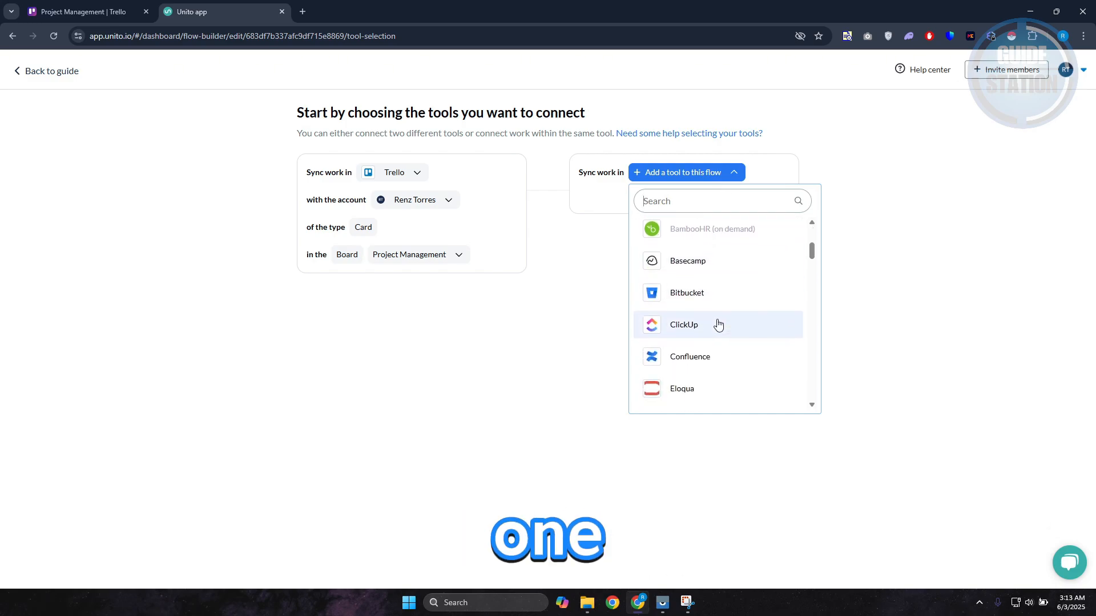
scroll(718, 324, "down", 6)
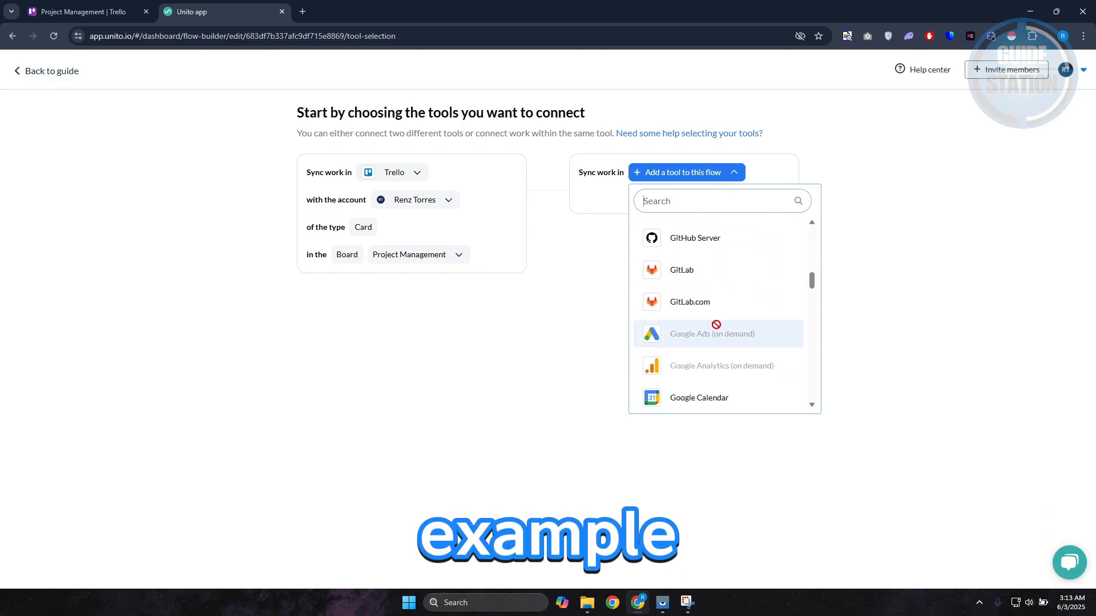
left_click(711, 402)
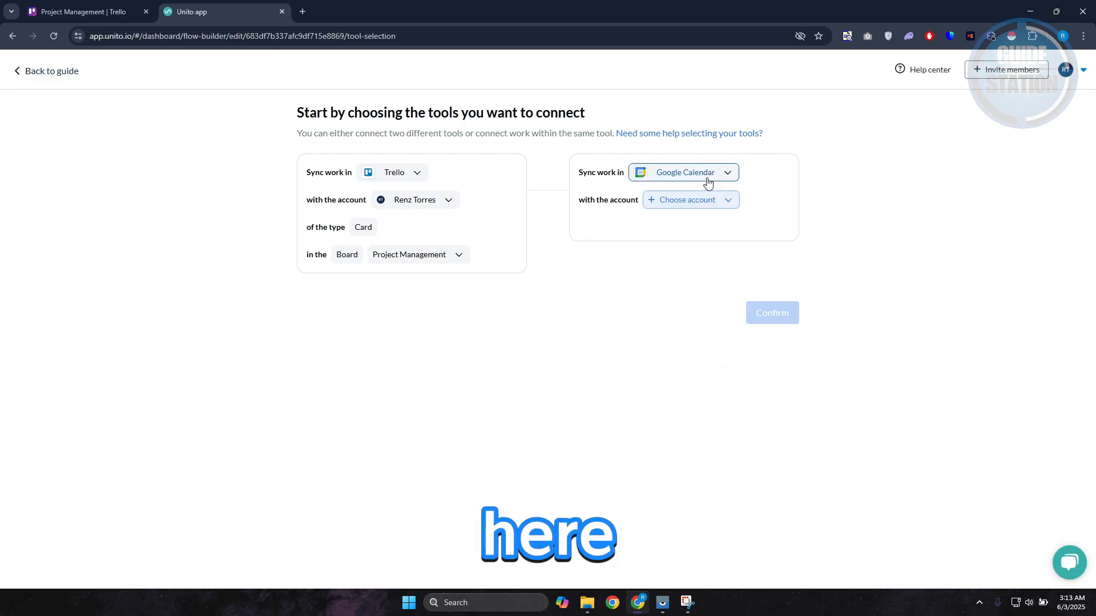
- Connect a new Google Calendar account to Unito and select it for the flow's second tool
left_click(728, 199)
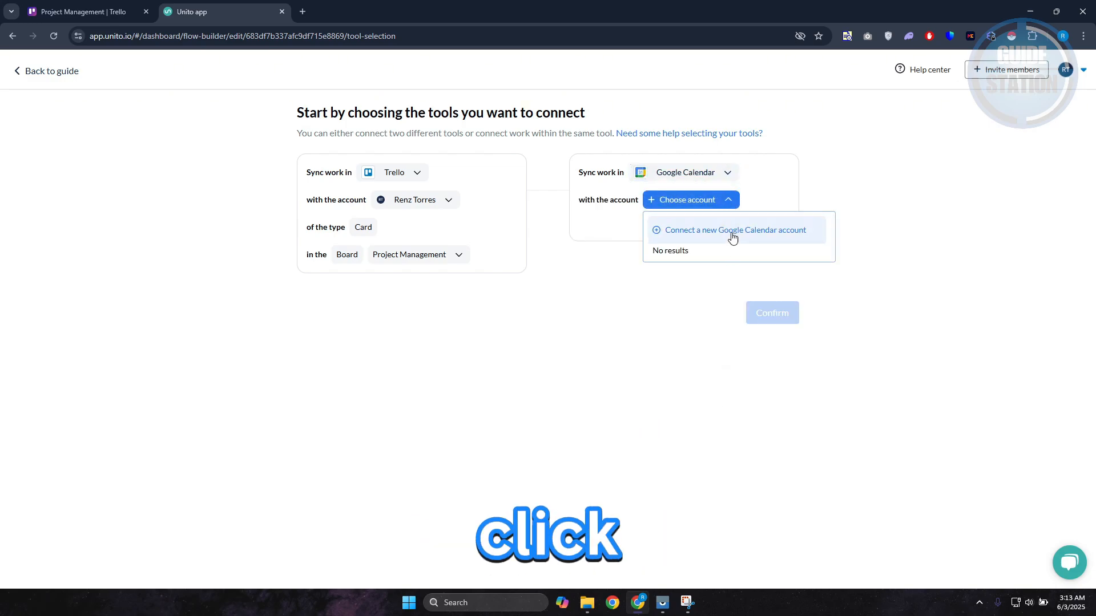
left_click(725, 239)
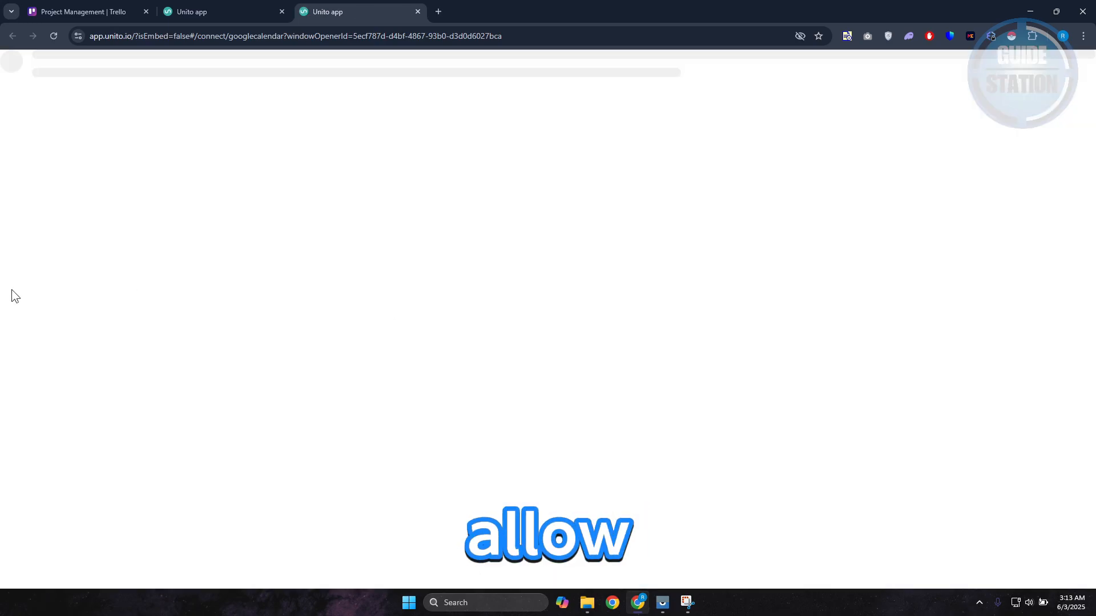
left_click(693, 416)
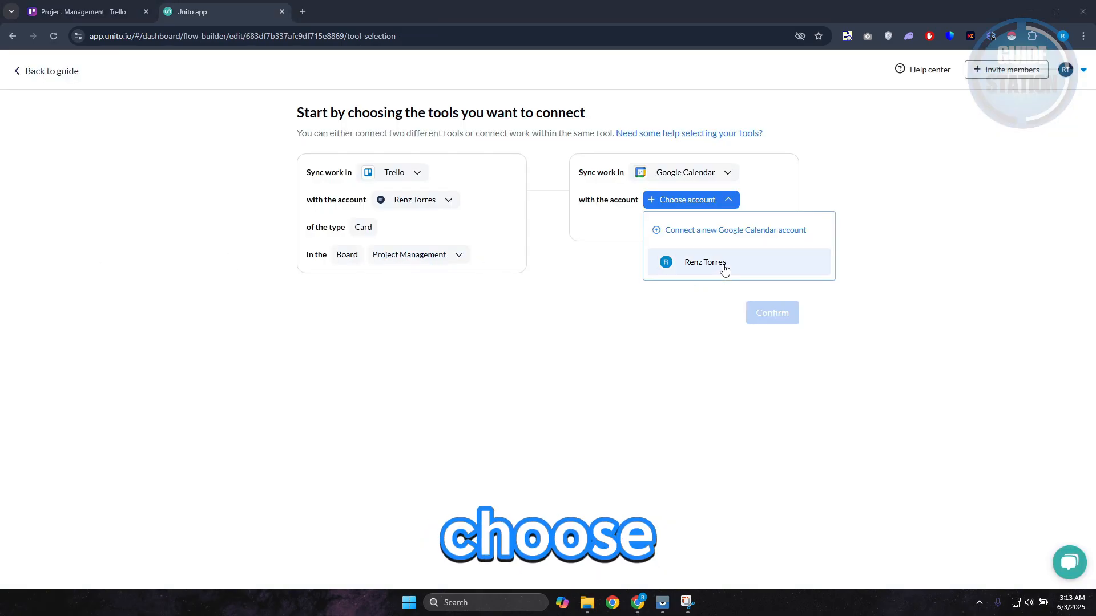
left_click(722, 261)
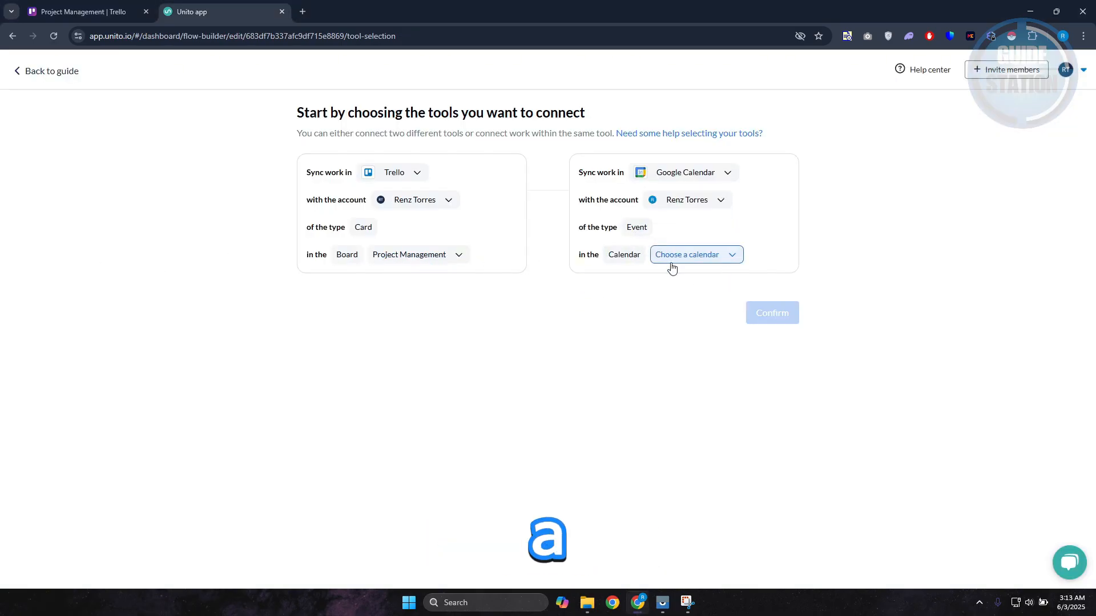
- Choose the WORK calendar for the Google Calendar side of the flow and confirm the two tools
left_click(711, 258)
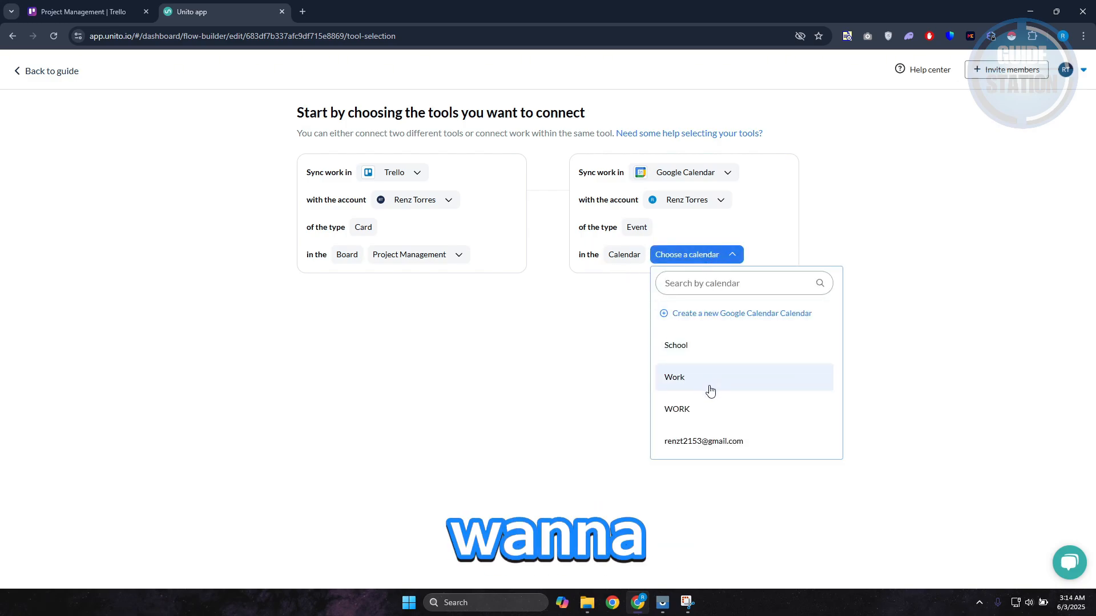
left_click(730, 407)
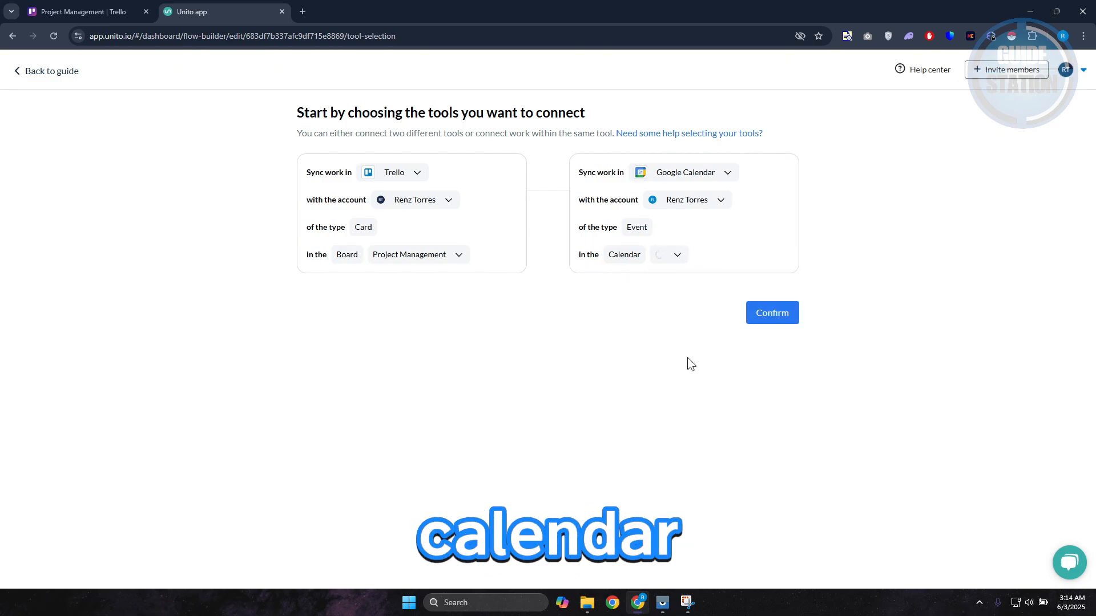
left_click(775, 317)
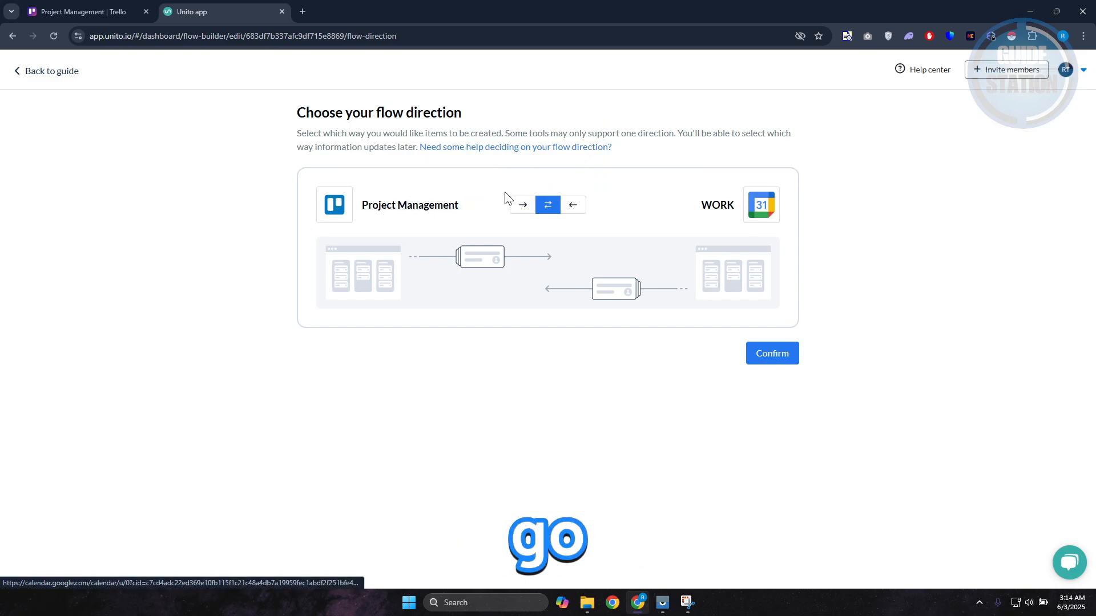
- Compare the one-way flow directions, set the flow between Project Management and WORK to two-way, and confirm it
left_click(522, 204)
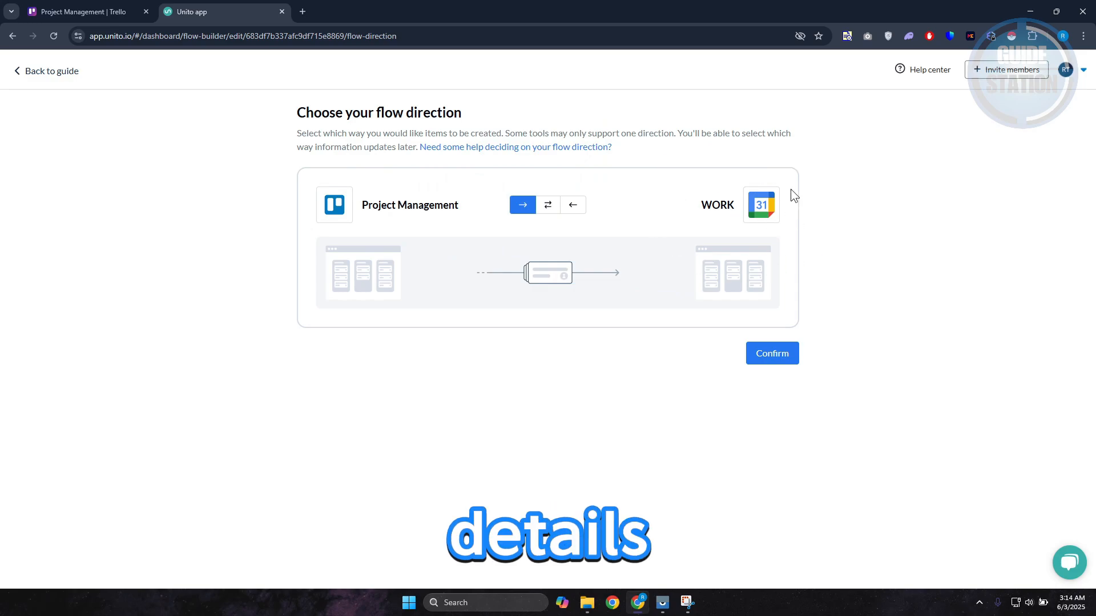
left_click(572, 209)
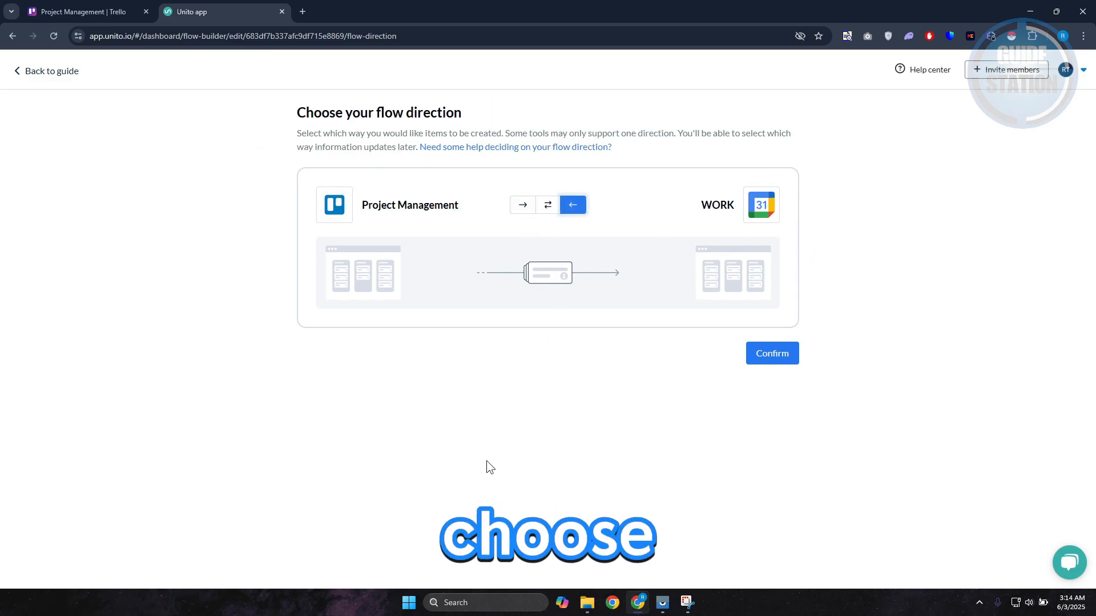
left_click(547, 205)
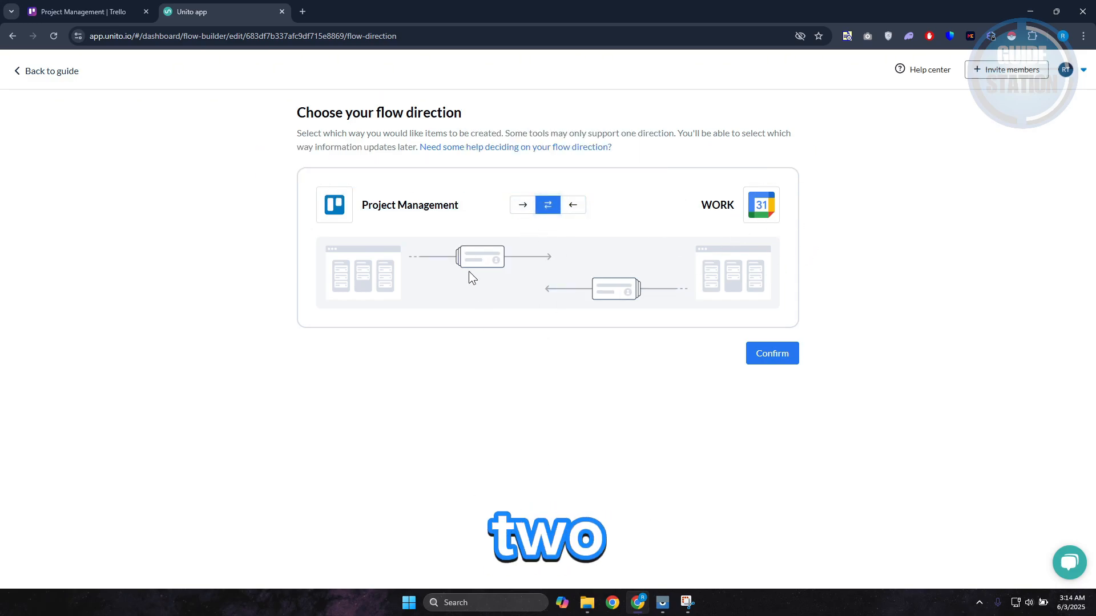
left_click(771, 353)
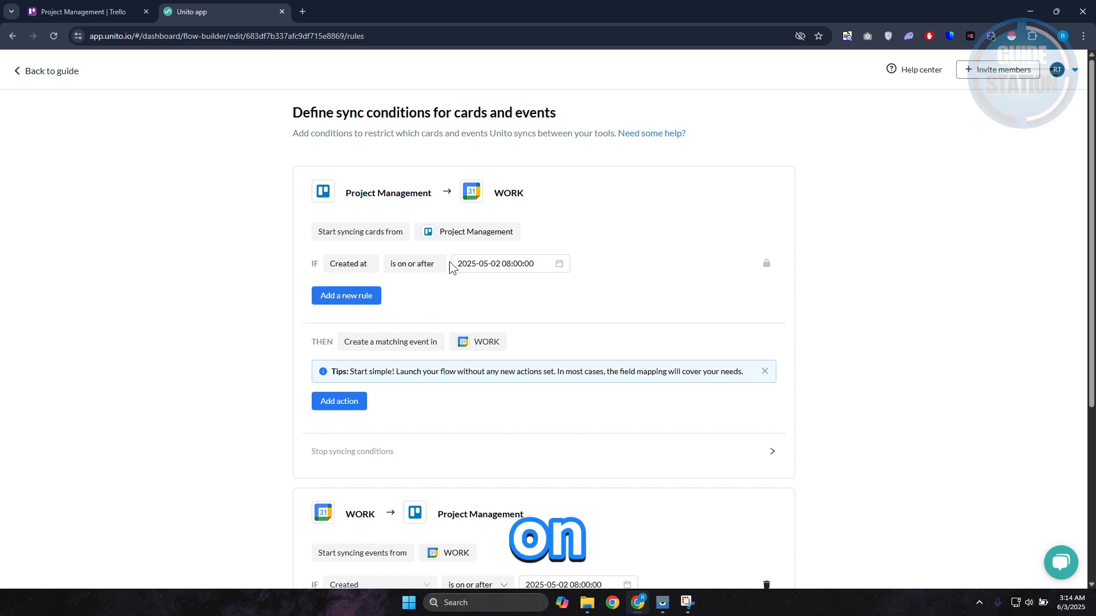
- Review the sync conditions for cards and events in both directions and confirm the default rules
scroll(518, 294, "down", 1)
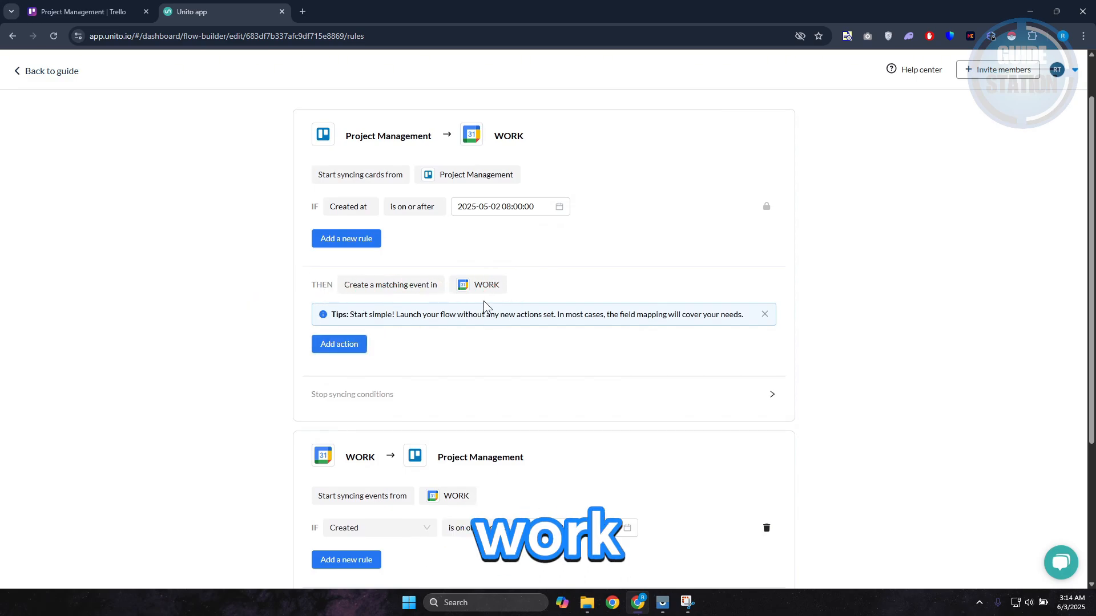
scroll(417, 314, "down", 4)
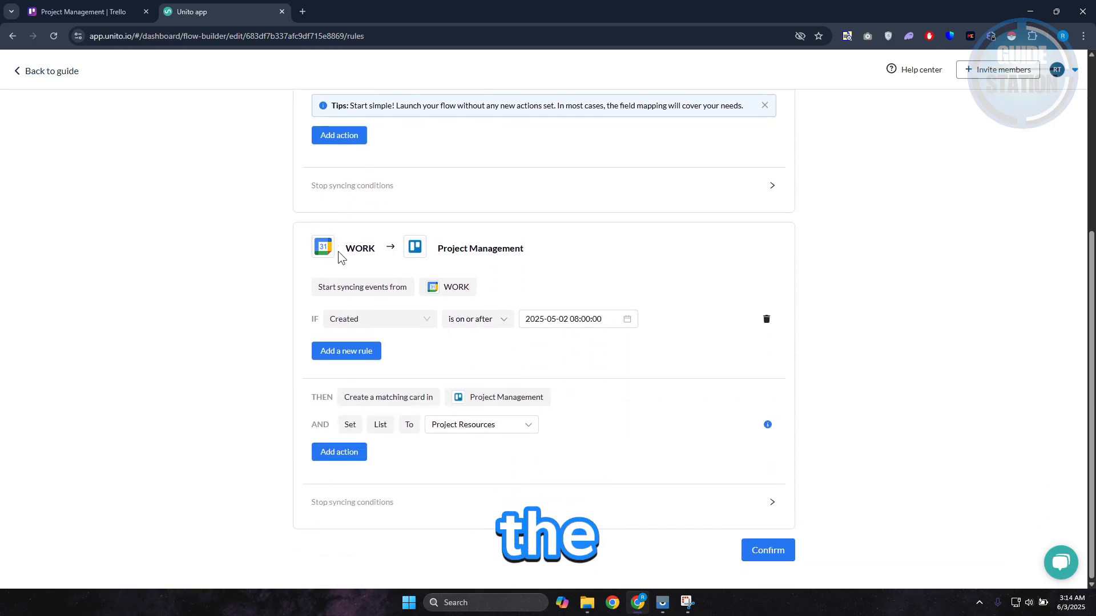
scroll(343, 260, "up", 5)
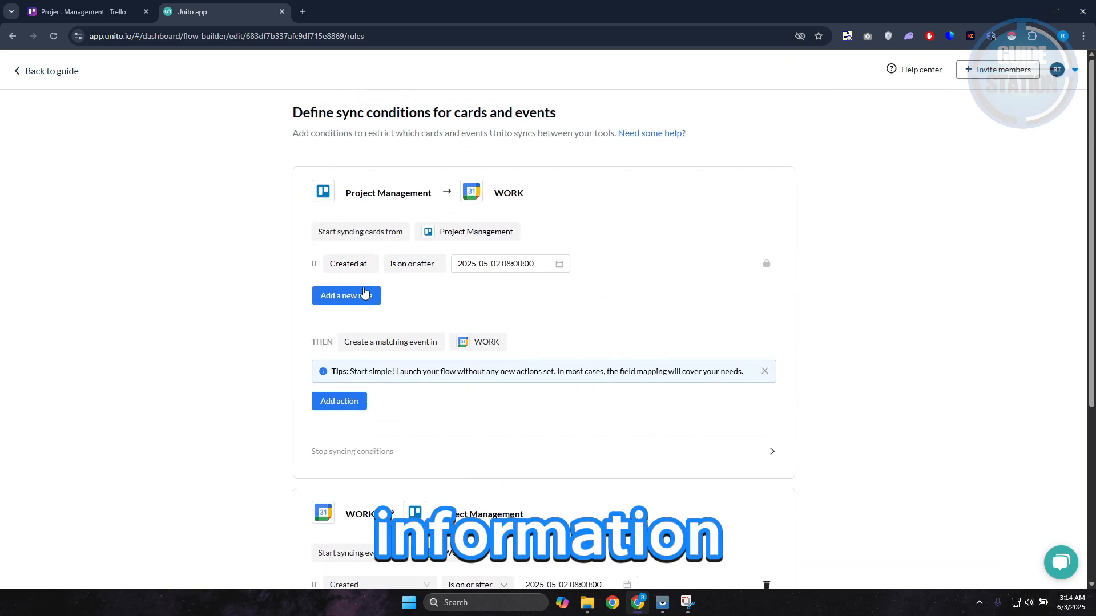
scroll(366, 342, "down", 2)
scroll(610, 451, "down", 3)
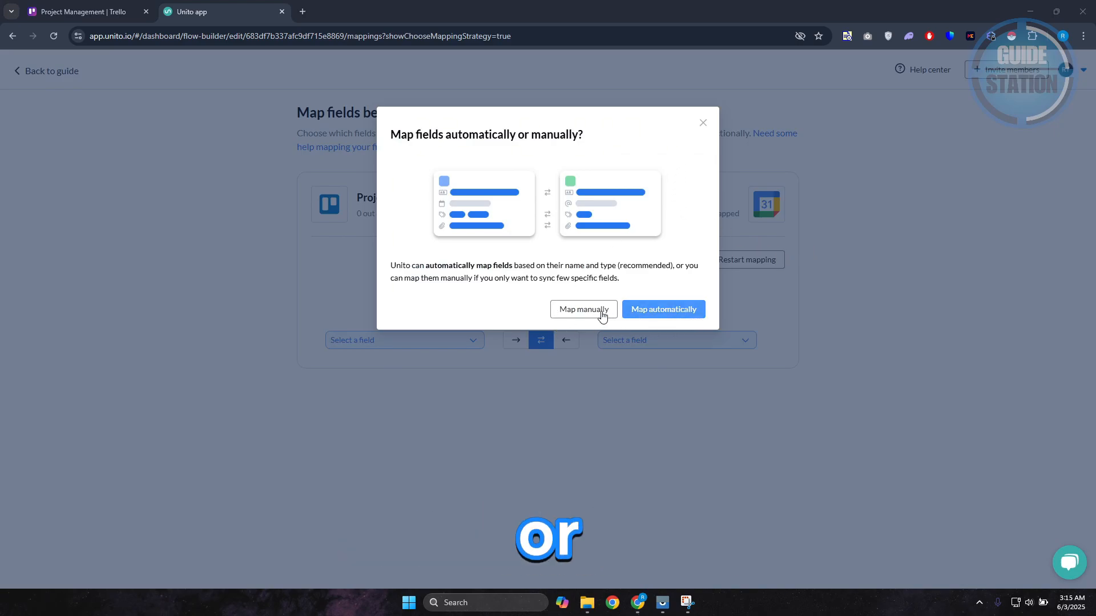
- Map the fields between Trello and Google Calendar automatically, check the Description field's options without changing them, and confirm the mapping
left_click(662, 314)
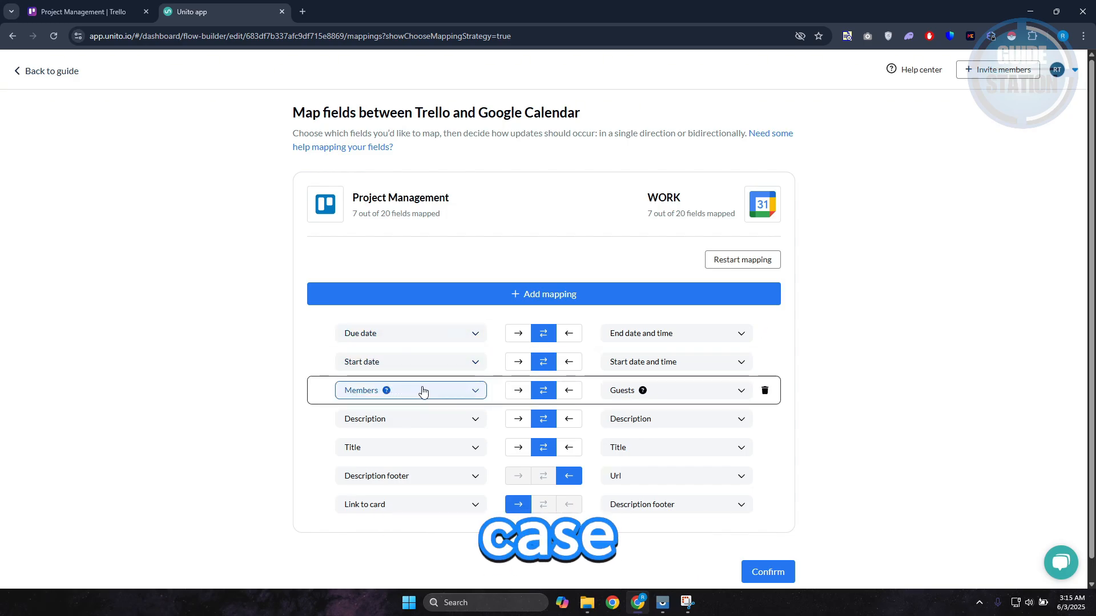
left_click(474, 423)
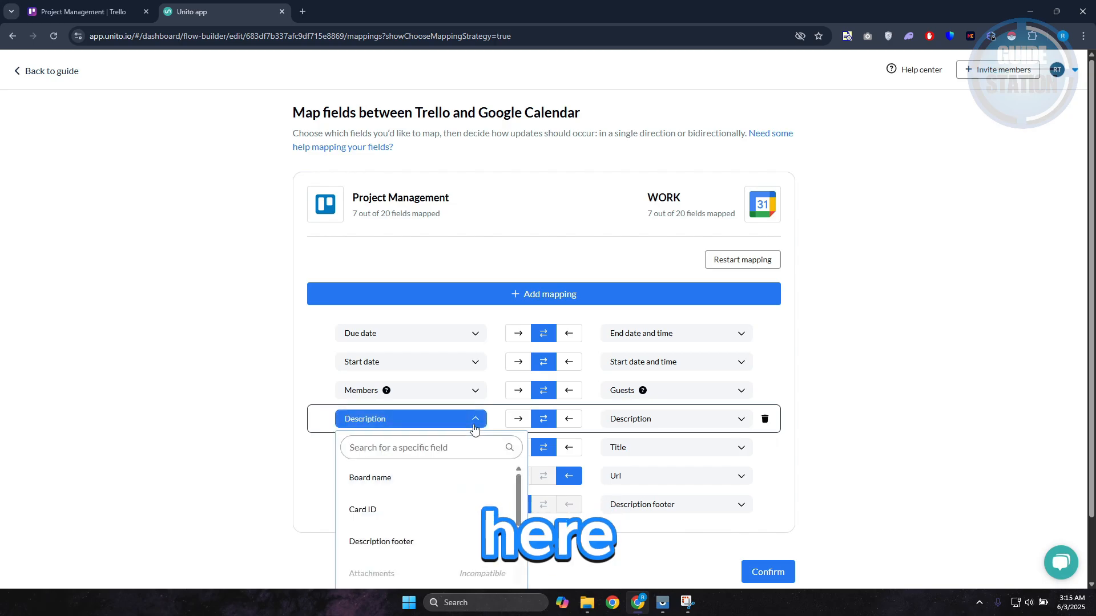
left_click(251, 440)
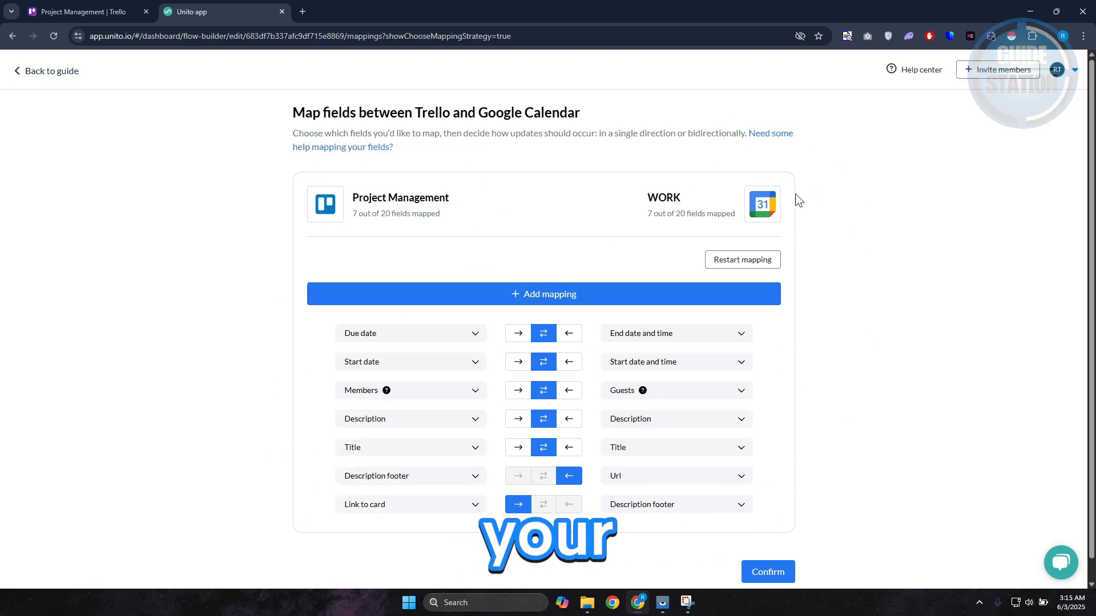
scroll(770, 371, "down", 1)
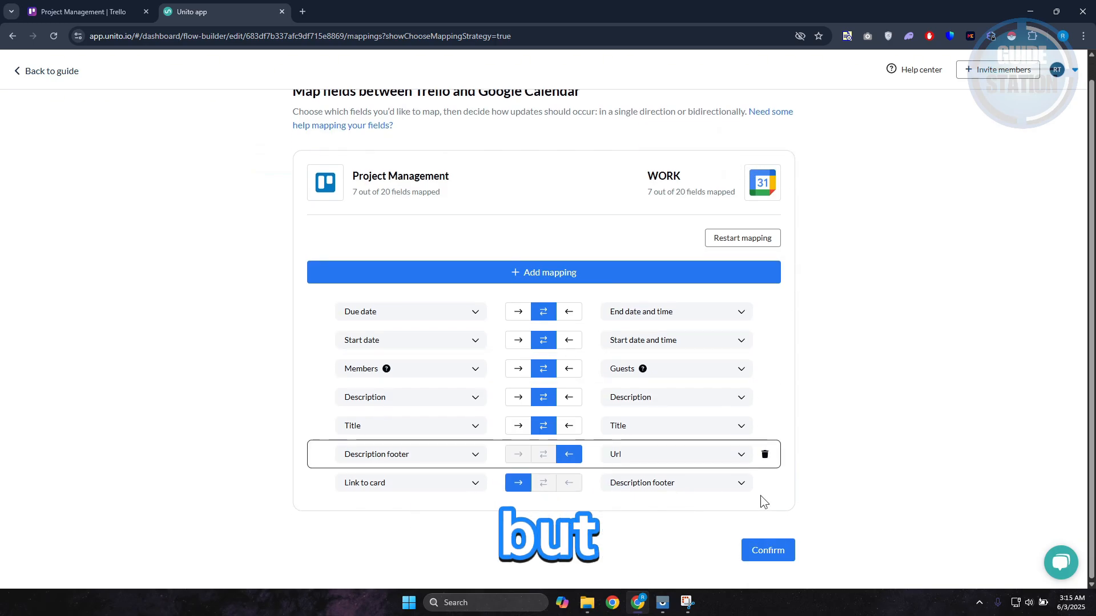
left_click(767, 548)
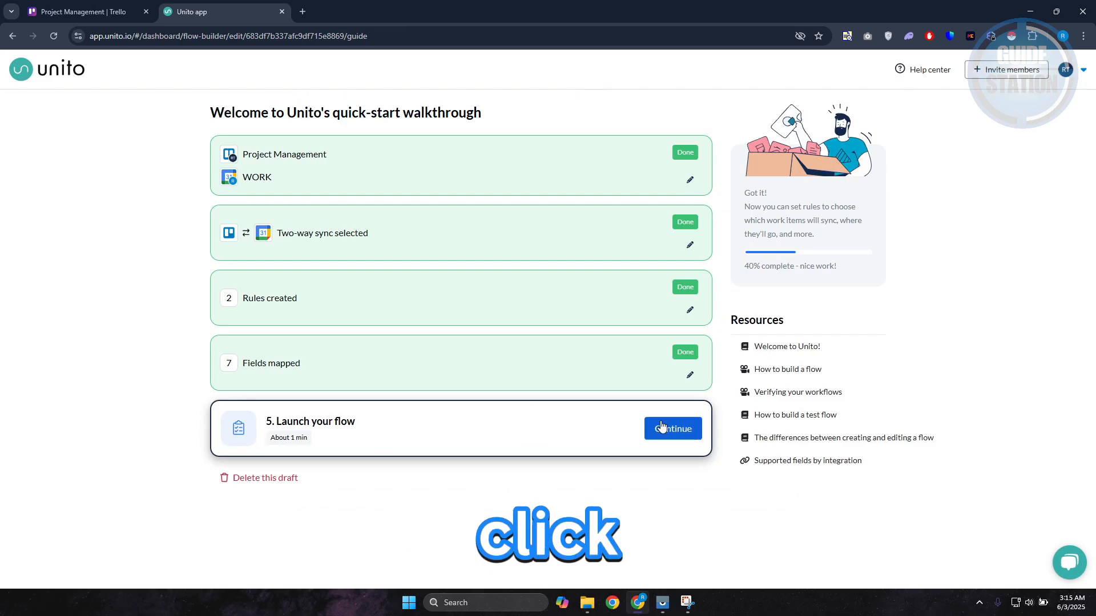
- Launch the flow under its suggested name with auto sync enabled, and return to the Trello Project Management board's page
left_click(694, 434)
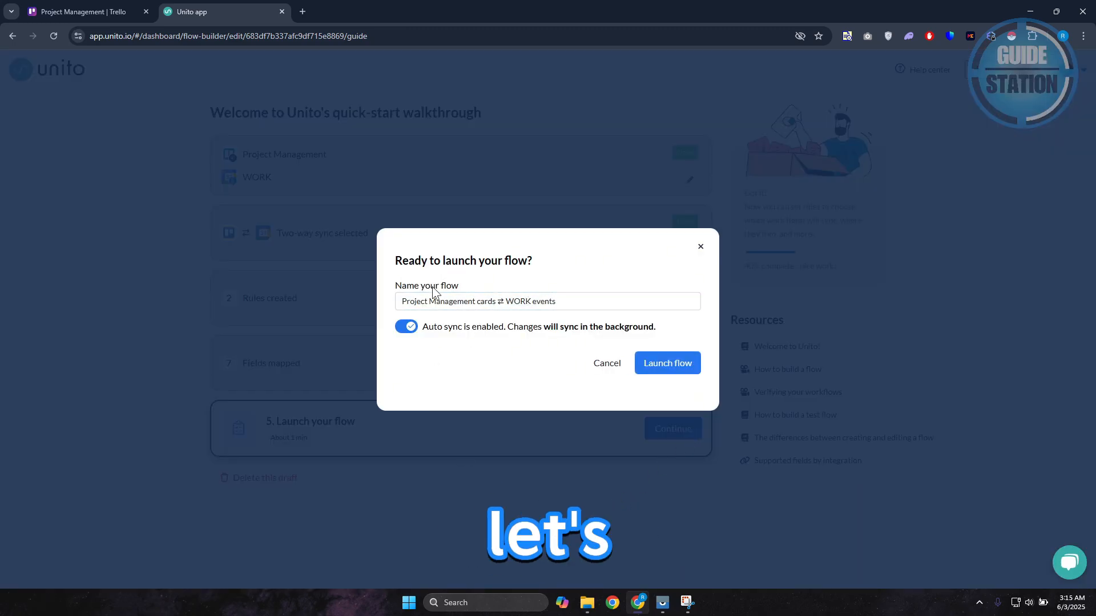
left_click(694, 365)
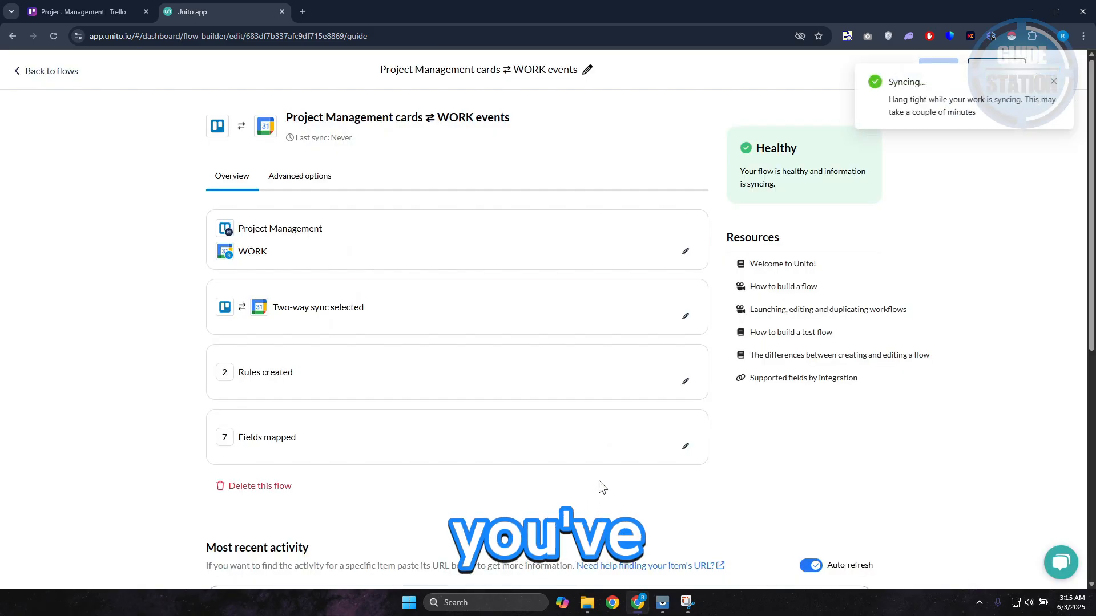
left_click(1052, 84)
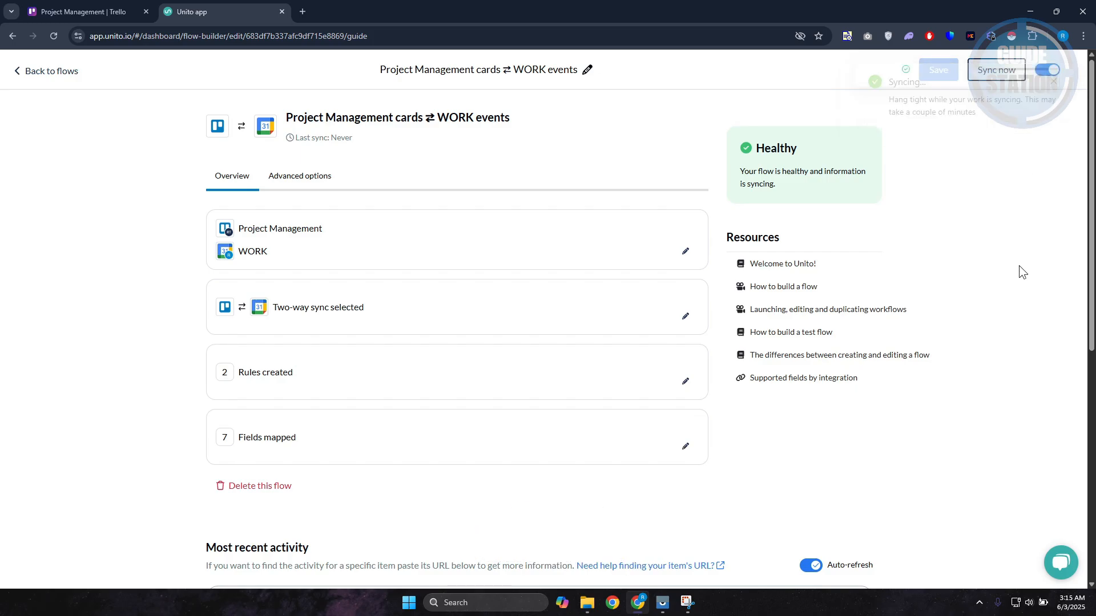
left_click(90, 7)
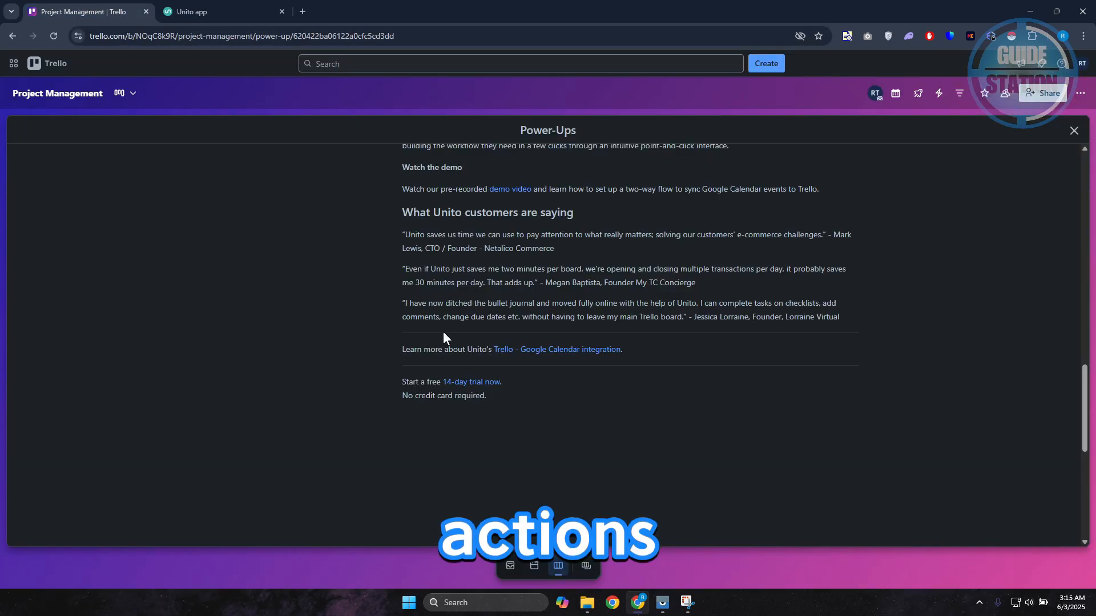